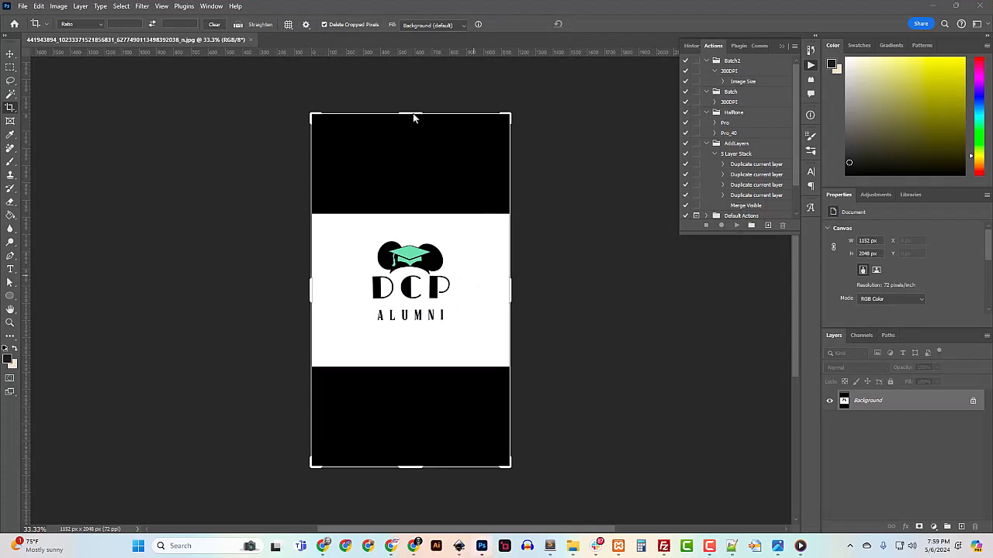
# Crop the black bands above and below and trim both sides, leaving only the white logo area
pyautogui.moveTo(416, 118)
pyautogui.mouseDown()
pyautogui.moveTo(416, 209)
pyautogui.moveTo(423, 177)
pyautogui.mouseUp()
pyautogui.moveTo(510, 296); pyautogui.dragTo(484, 295)
pyautogui.moveTo(339, 287); pyautogui.dragTo(365, 291)
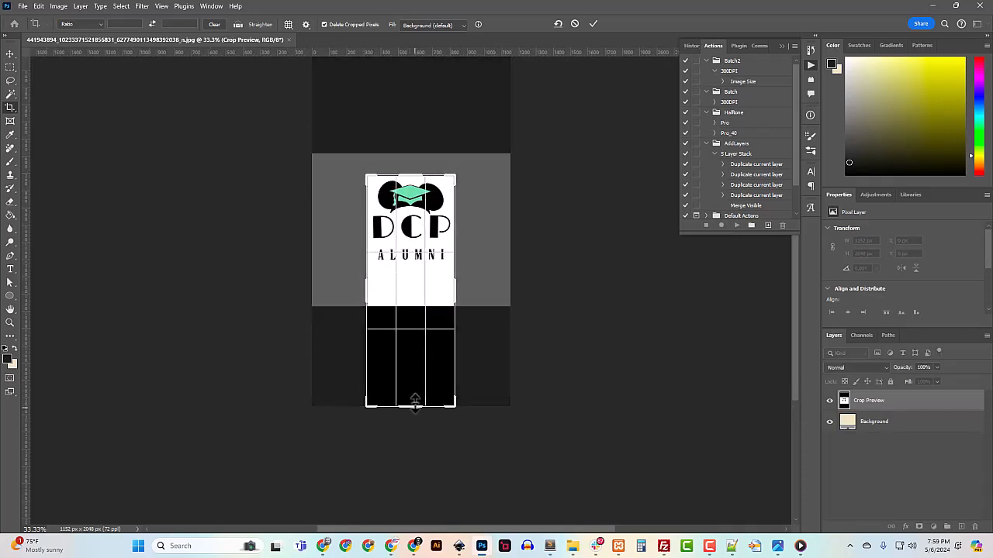
pyautogui.moveTo(414, 405); pyautogui.dragTo(415, 335)
pyautogui.press('Return')
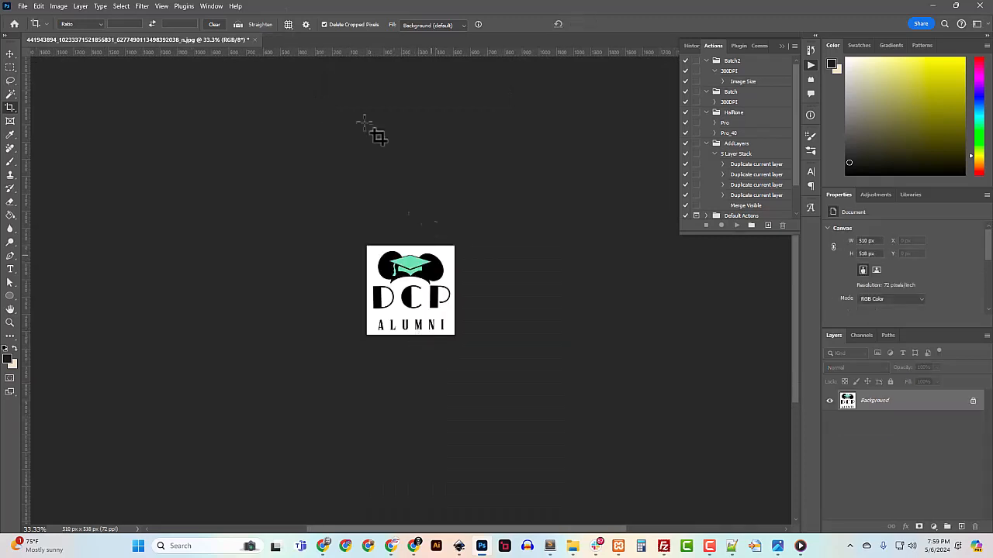
# Check the cropped image's dimensions in pixels in the Image Size dialog
pyautogui.click(23, 6)
pyautogui.moveTo(58, 7)
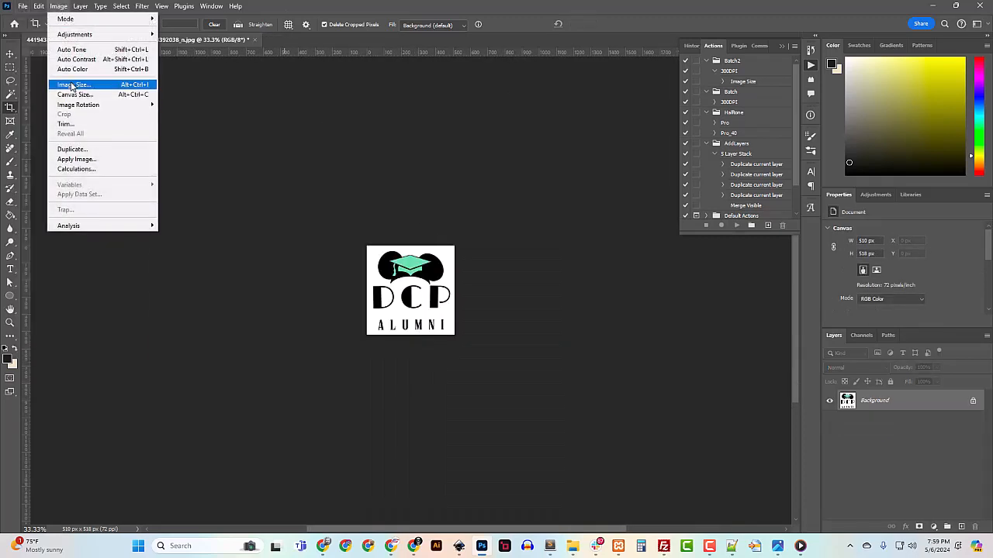
pyautogui.click(72, 85)
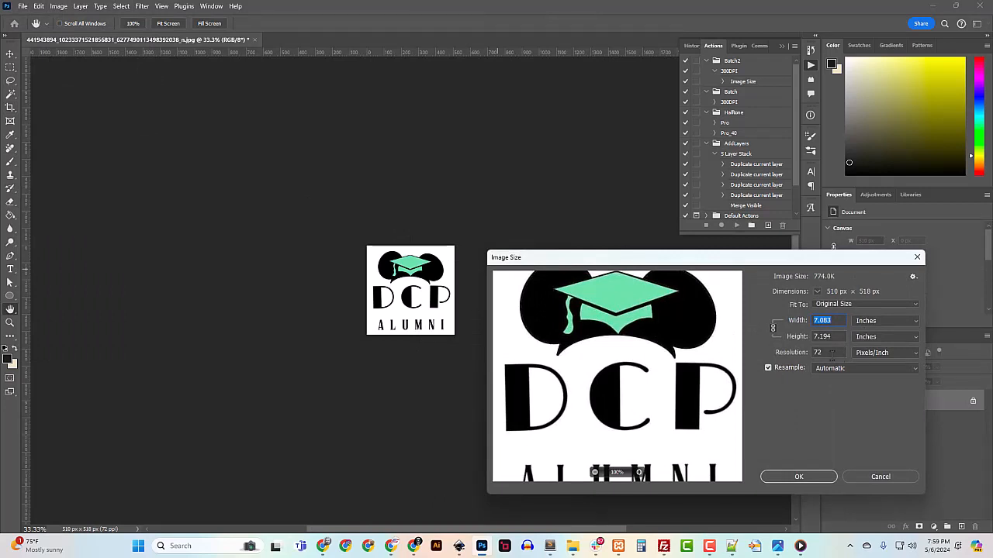
pyautogui.click(865, 321)
pyautogui.click(865, 332)
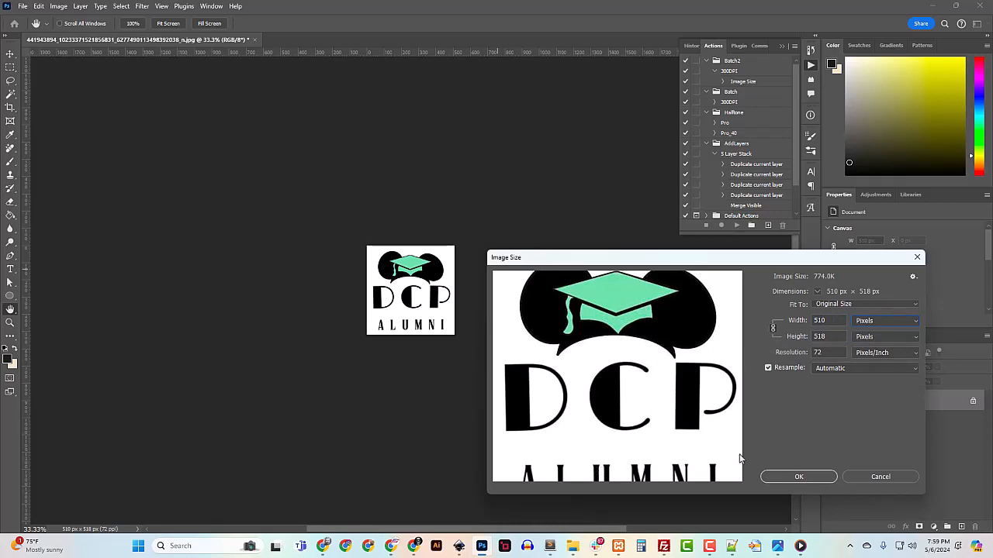
pyautogui.click(798, 476)
pyautogui.press('c')
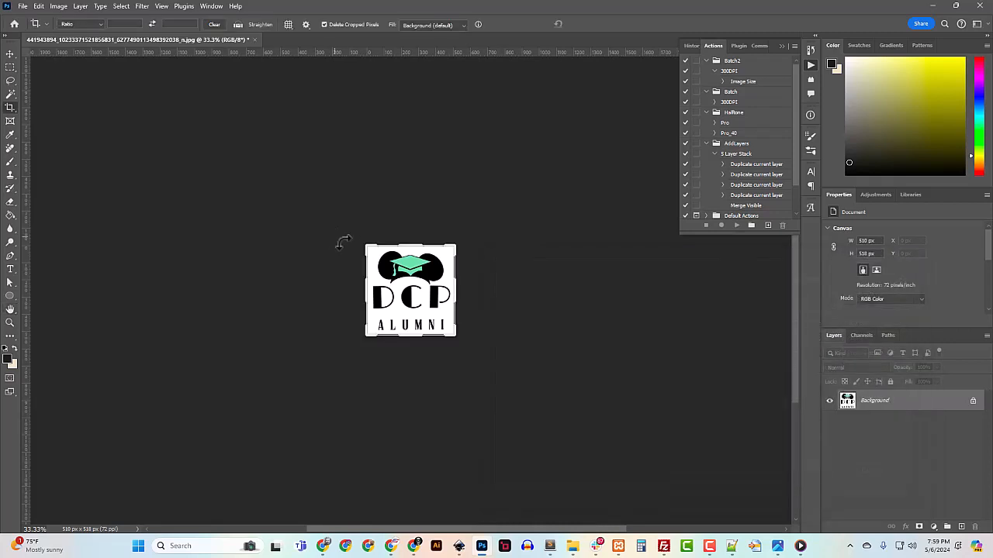
# Quick Export the logo as DCP_Alumni.png in Downloads, replacing the existing file
pyautogui.click(23, 6)
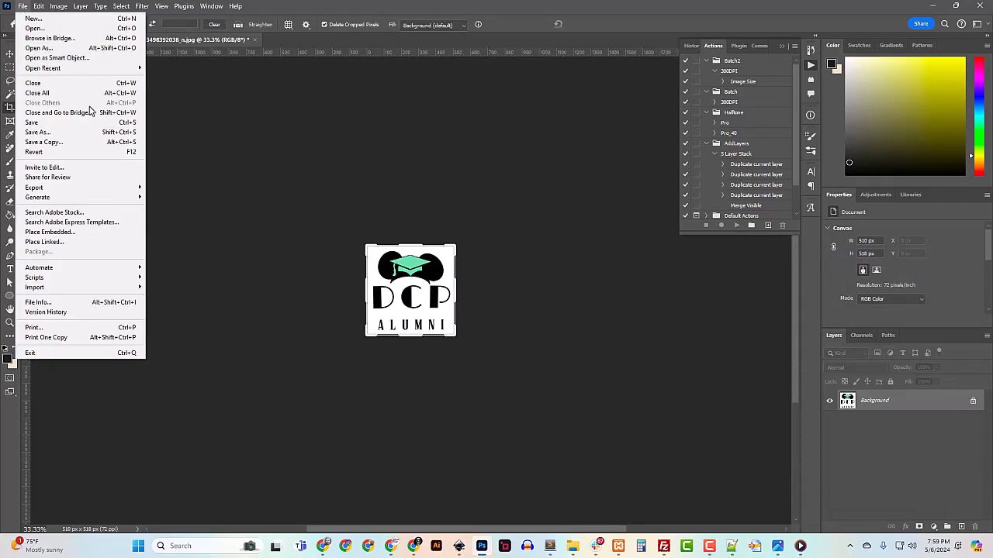
pyautogui.moveTo(109, 191)
pyautogui.click(178, 190)
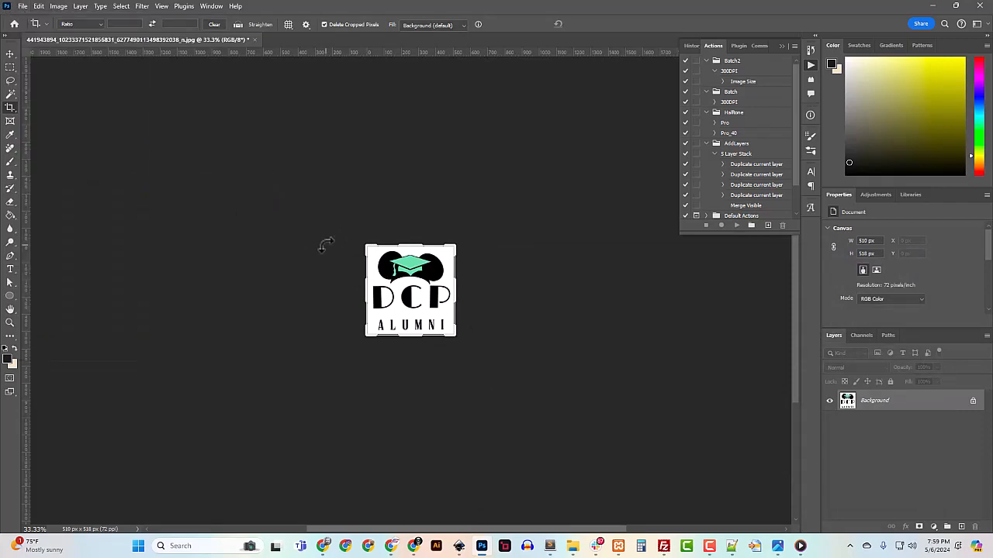
pyautogui.click(179, 108)
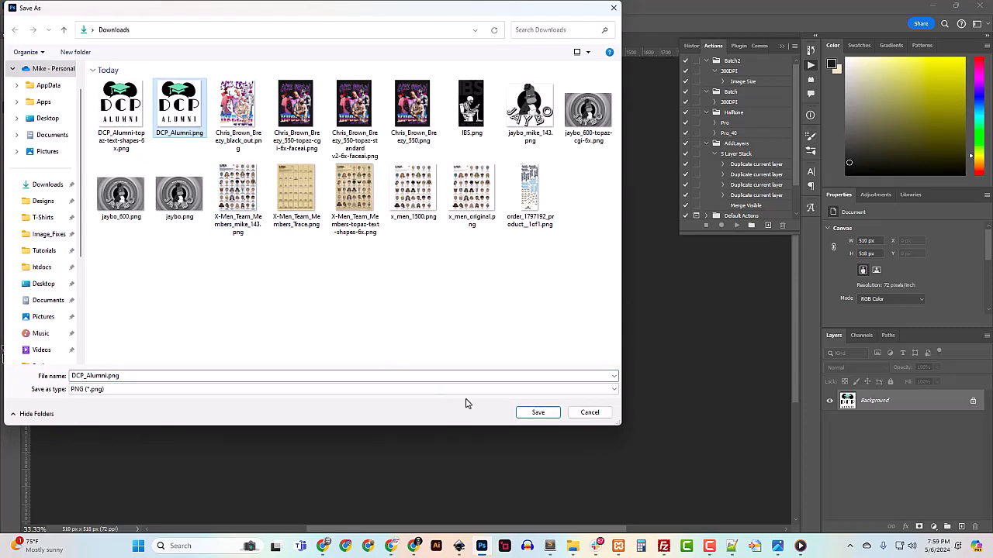
pyautogui.click(537, 413)
pyautogui.click(518, 271)
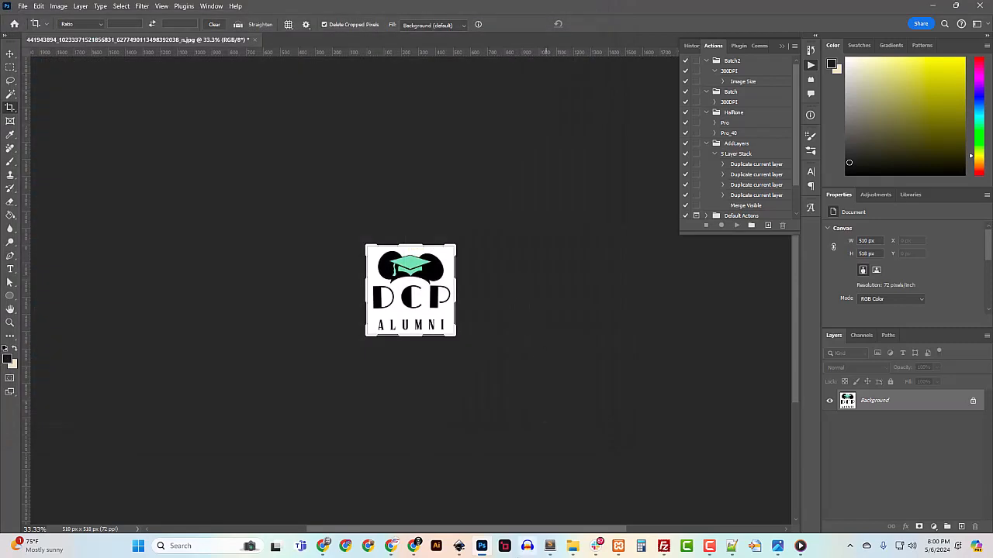
# Load DCP_Alumni.png from Downloads into Topaz Gigapixel AI for a 6x upscale
pyautogui.hotkey('alt', 'Tab')
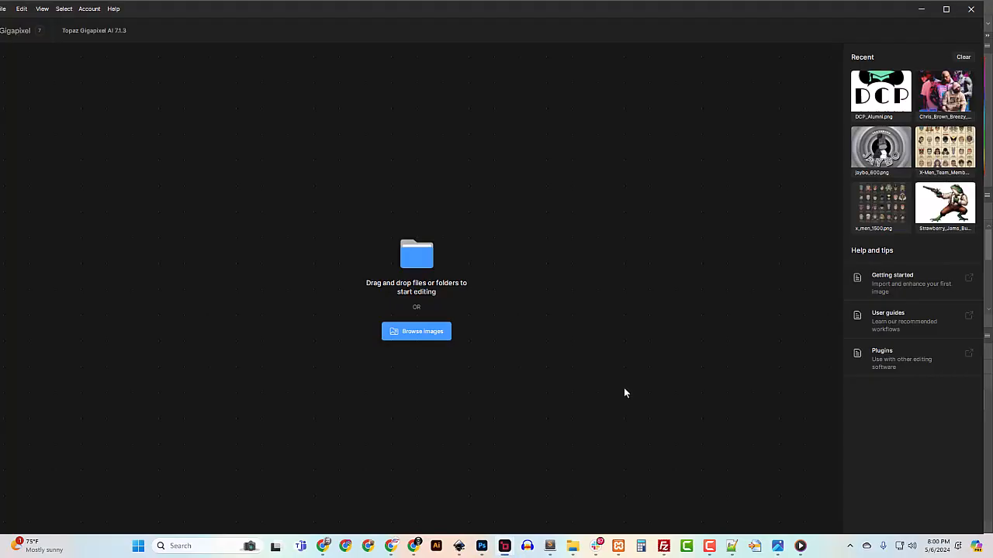
pyautogui.click(420, 332)
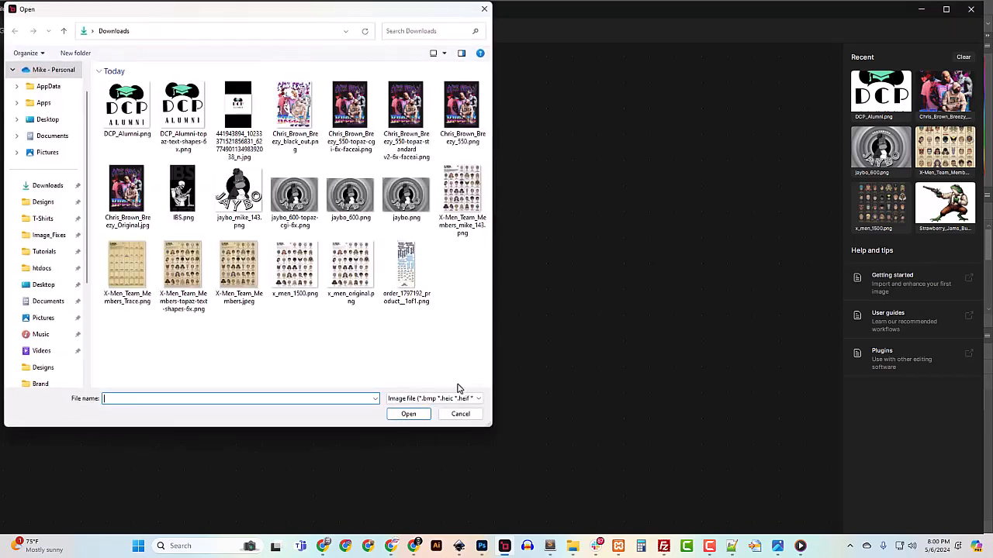
pyautogui.click(127, 122)
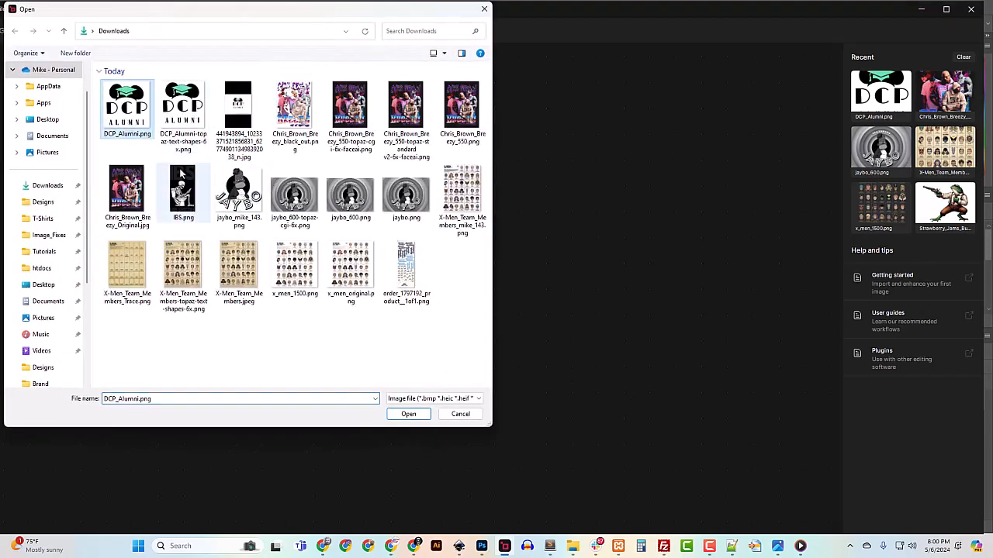
pyautogui.click(408, 413)
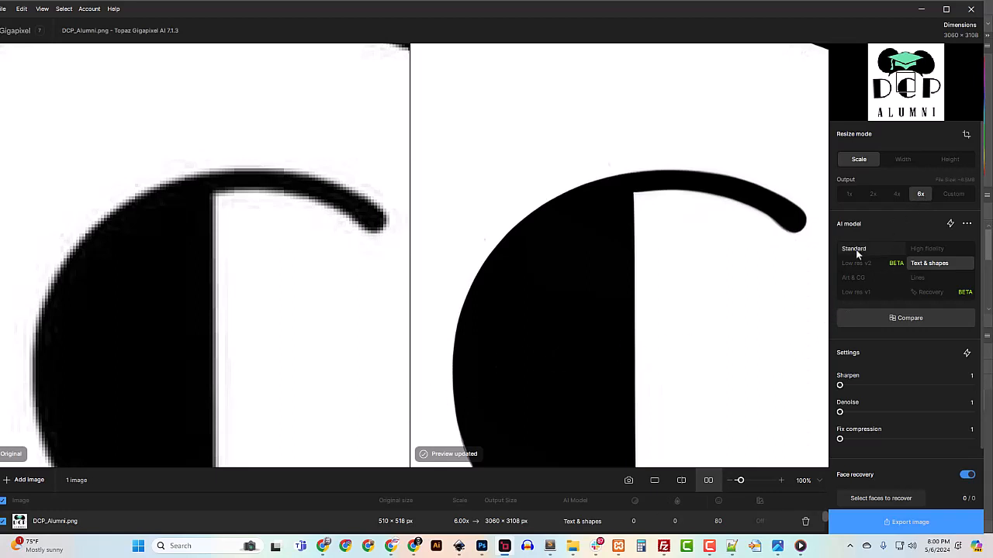
# Compare the Art & CG and Text & shapes models on the graduation cap, settling on Art & CG
pyautogui.click(854, 278)
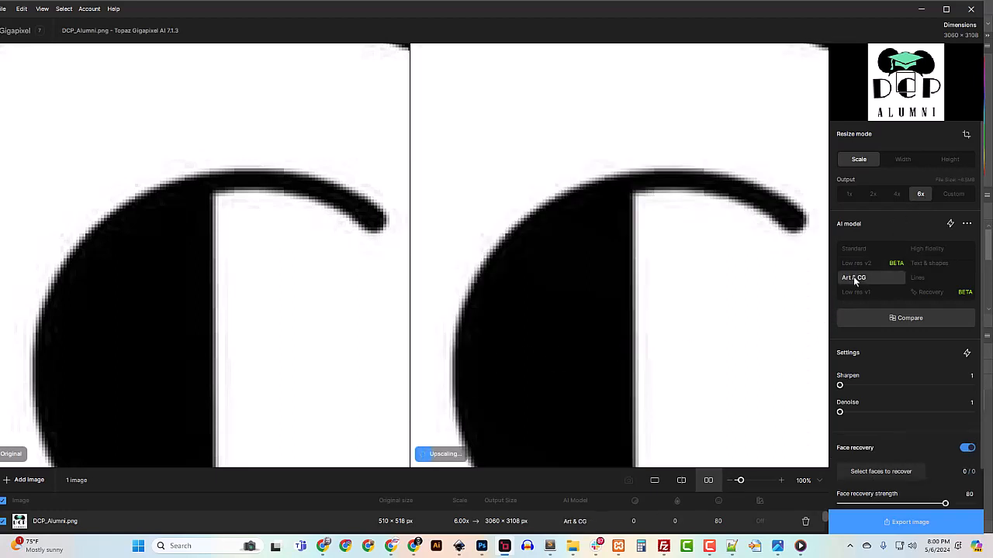
pyautogui.click(927, 264)
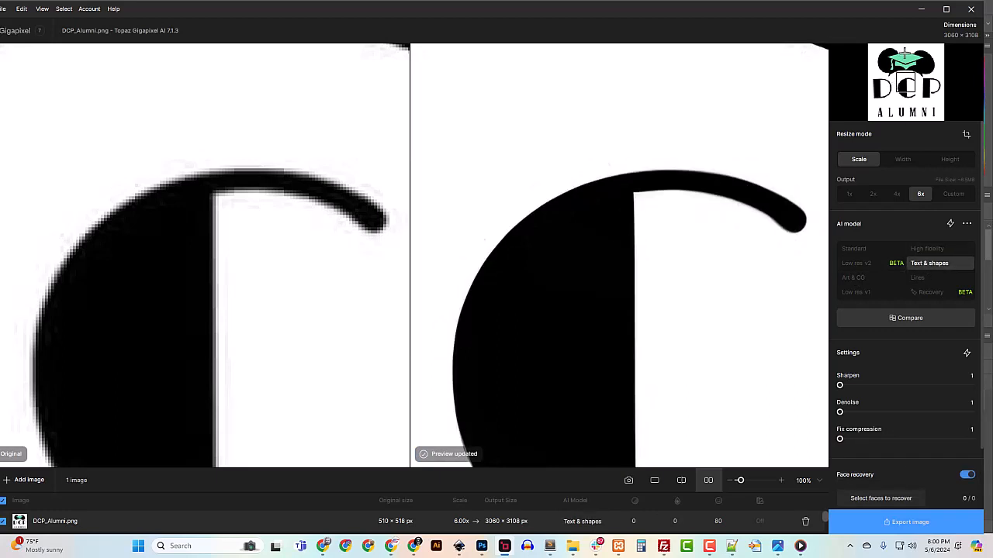
pyautogui.click(904, 56)
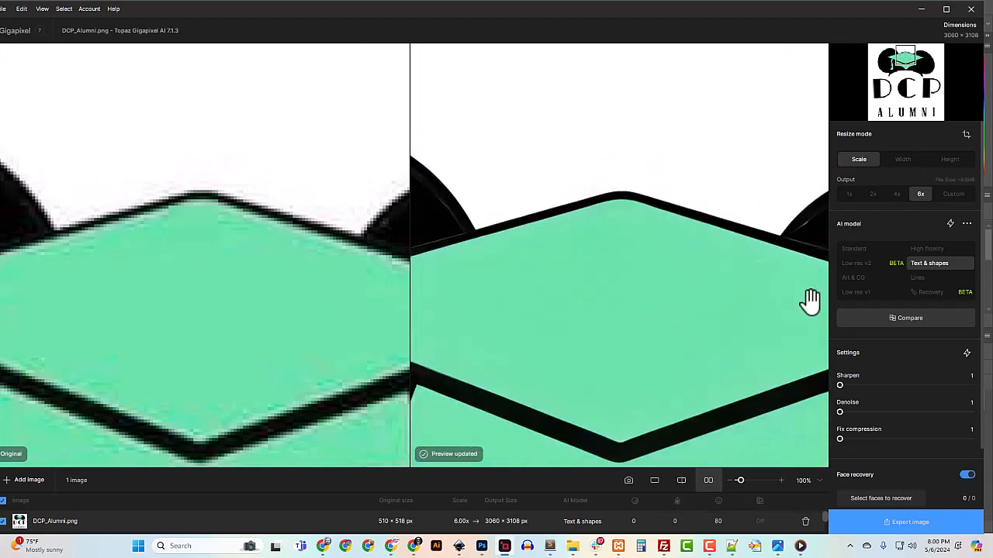
pyautogui.click(854, 279)
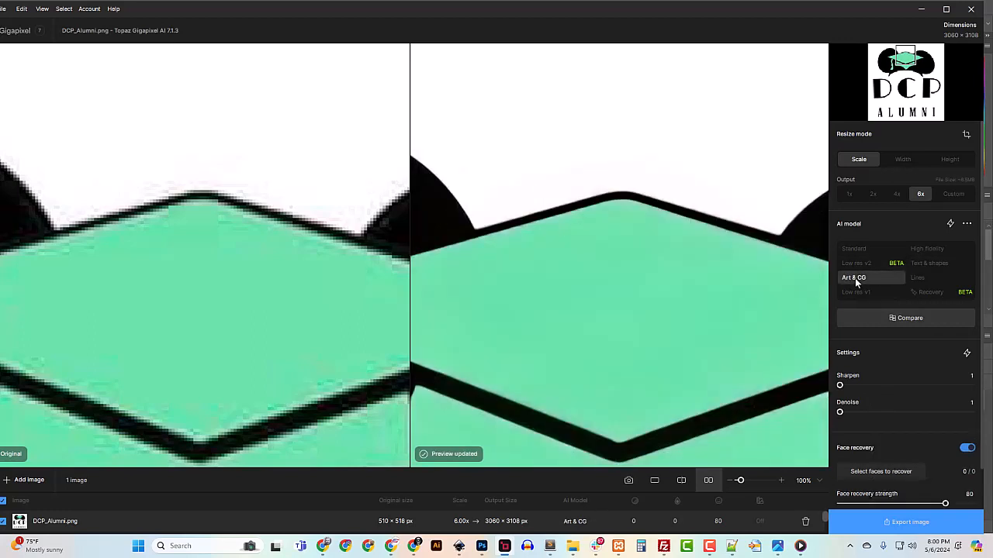
pyautogui.click(923, 265)
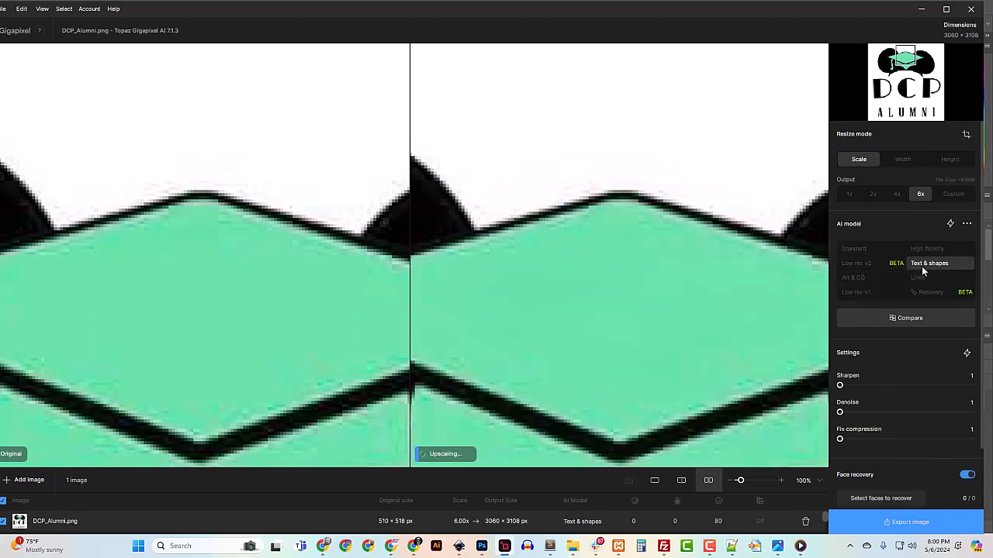
pyautogui.click(860, 278)
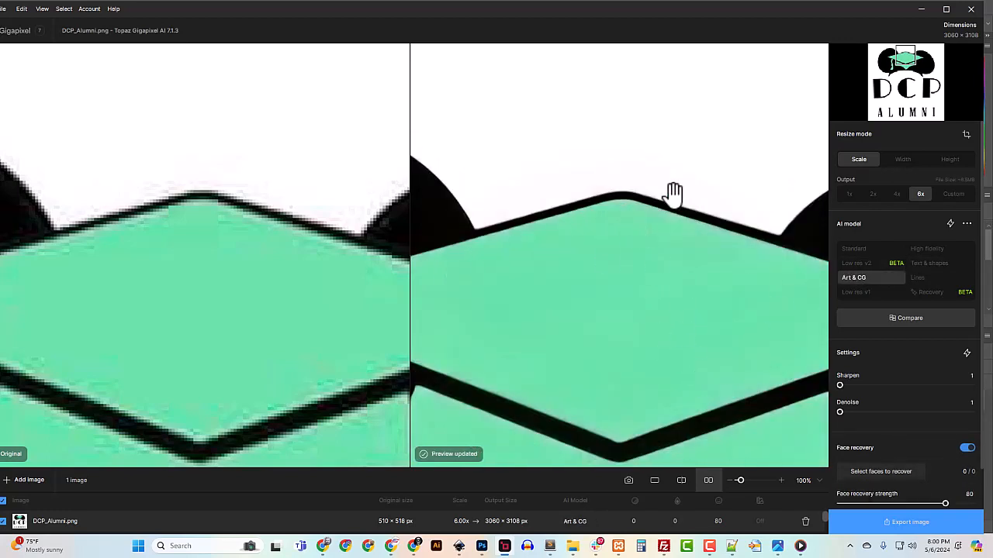
pyautogui.click(929, 263)
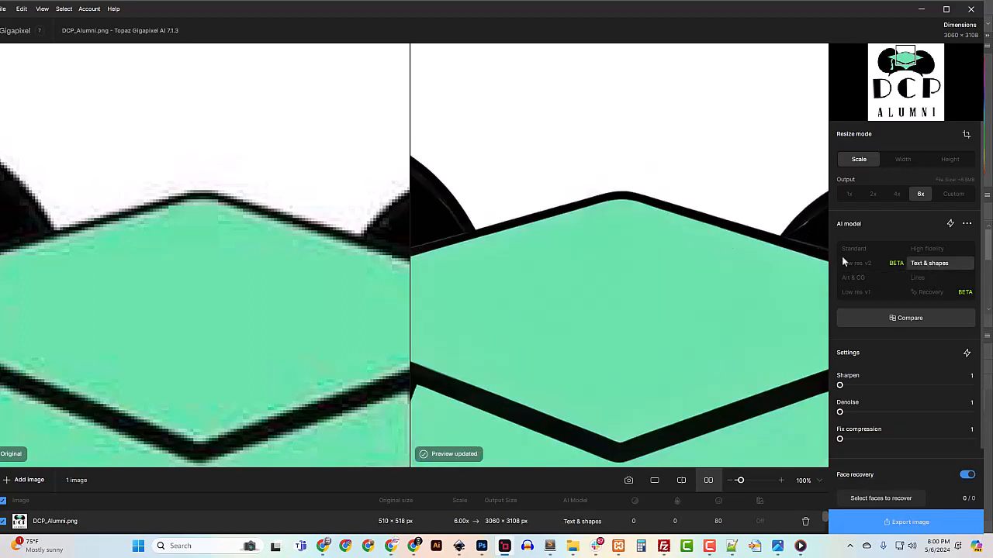
pyautogui.click(853, 277)
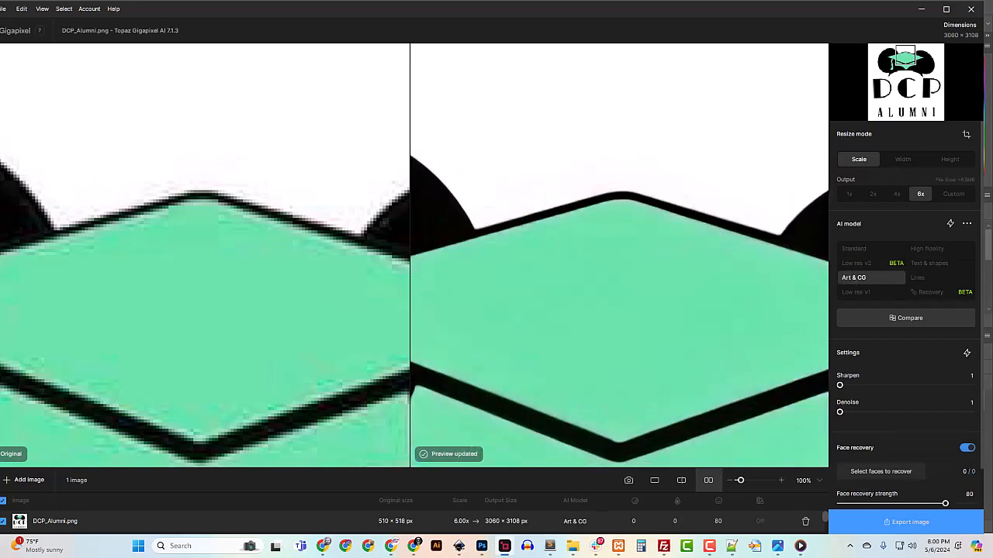
pyautogui.click(888, 522)
# Save DCP_Alumni-topaz-cgi-6x.png and open it from its folder in Adobe Photoshop 2024
pyautogui.click(756, 444)
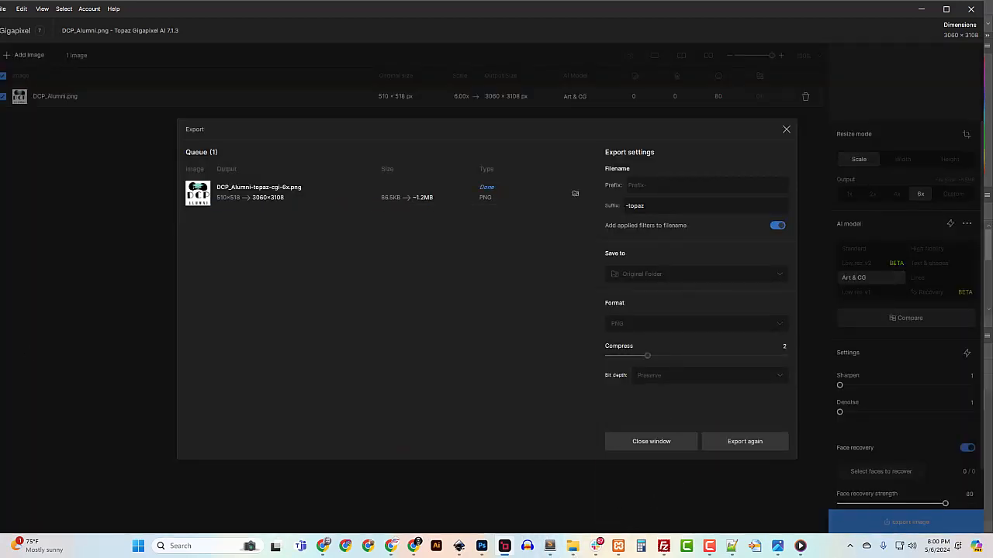
pyautogui.click(575, 193)
pyautogui.rightClick(245, 313)
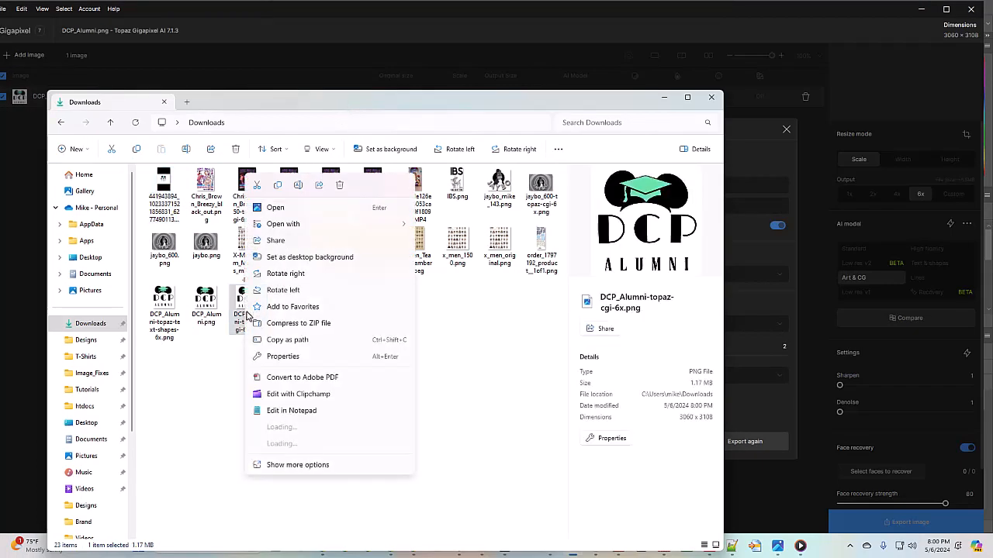
pyautogui.moveTo(295, 224)
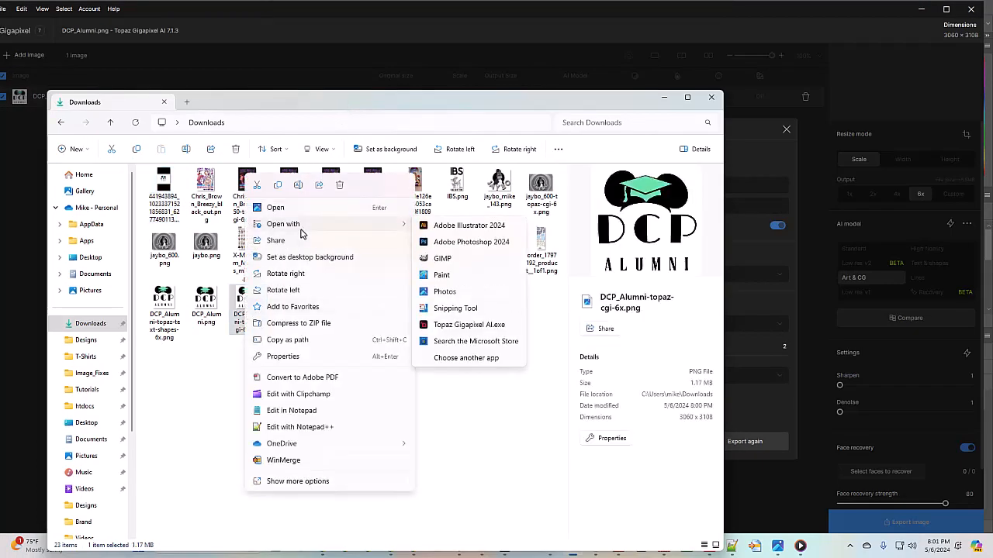
pyautogui.click(470, 242)
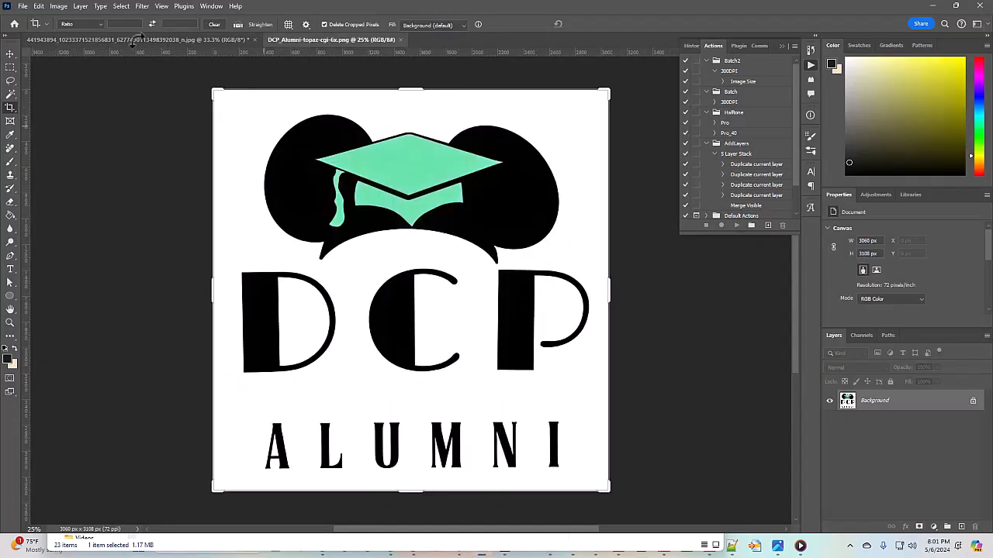
# Check that the image is 3060 × 3108 px at 72 pixels/inch, leaving it unchanged
pyautogui.click(58, 6)
pyautogui.click(77, 85)
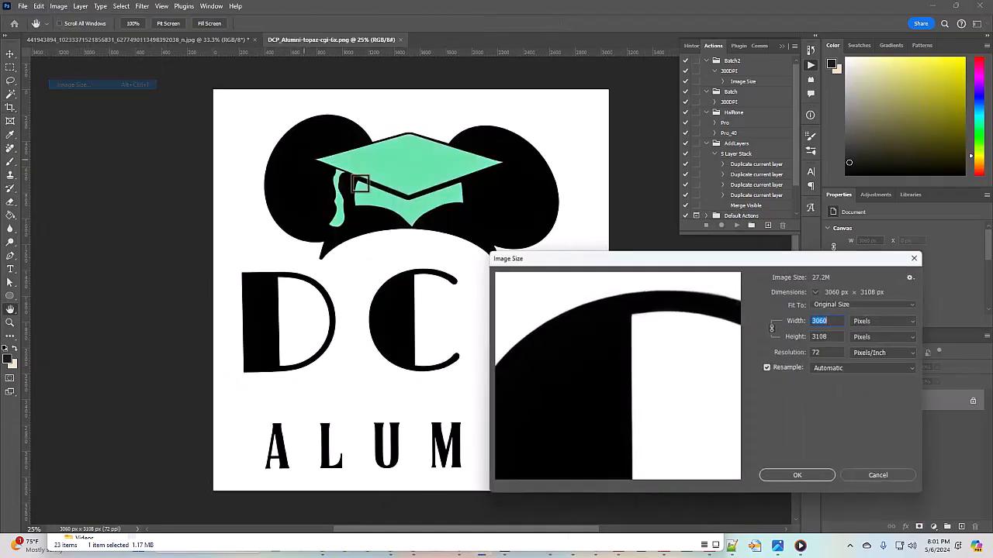
pyautogui.click(879, 476)
pyautogui.press('c')
# Zoom in and select the mint top of the cap with the Magic Wand
pyautogui.hotkey('ctrl', '+')
pyautogui.hotkey('ctrl', '+')
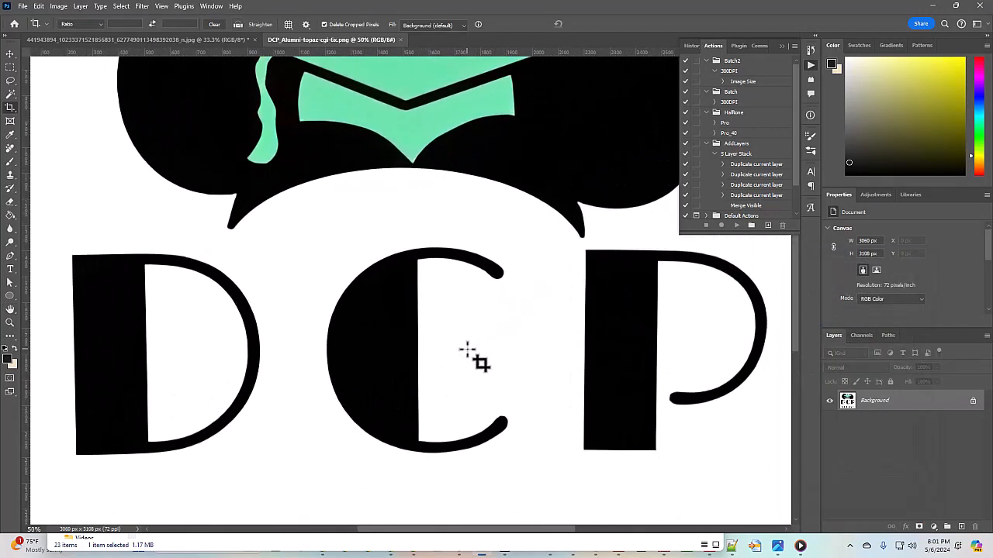
pyautogui.scroll(3, 459, 293)
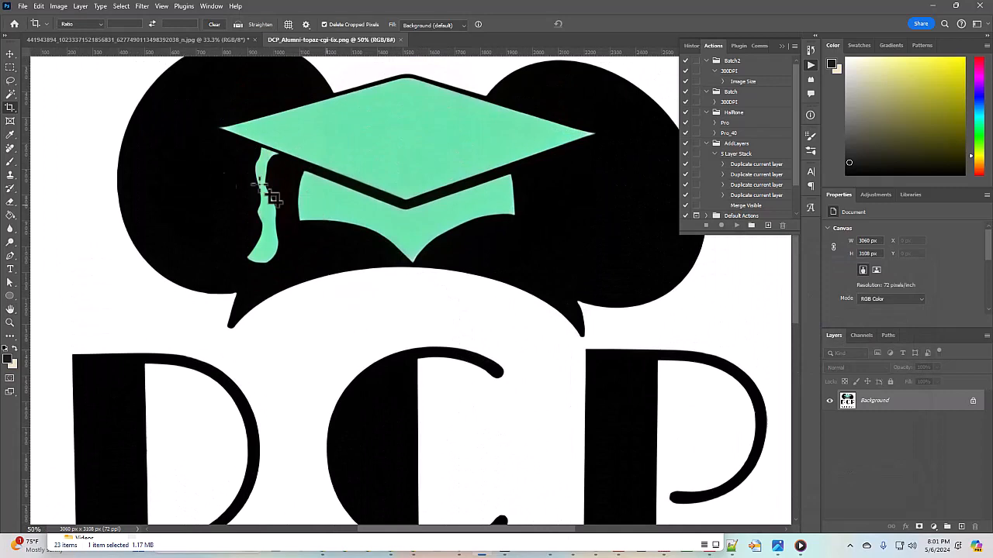
pyautogui.click(10, 94)
pyautogui.click(424, 131)
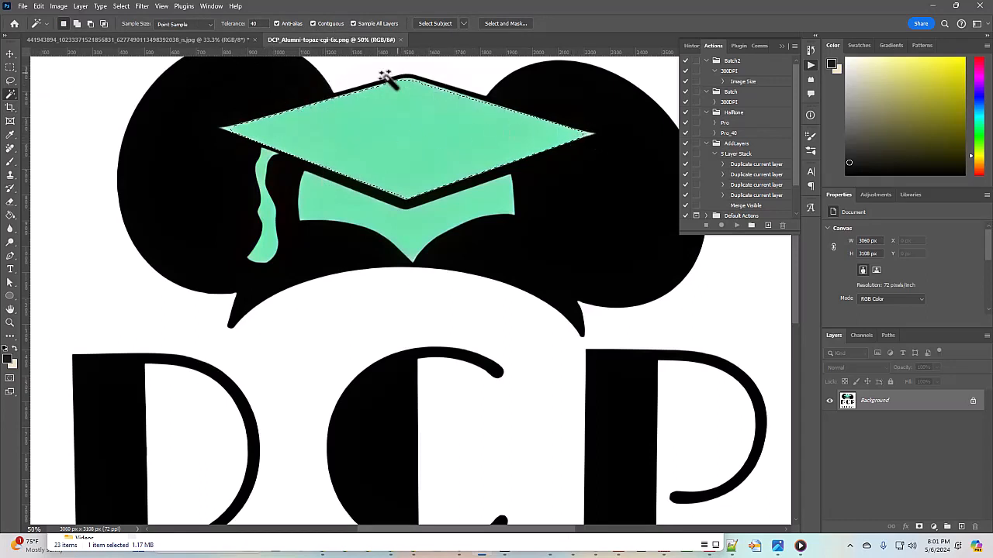
# Reselect the cap's top diamond with Magic Wand tolerance 100 and Contiguous enabled
pyautogui.click(231, 24)
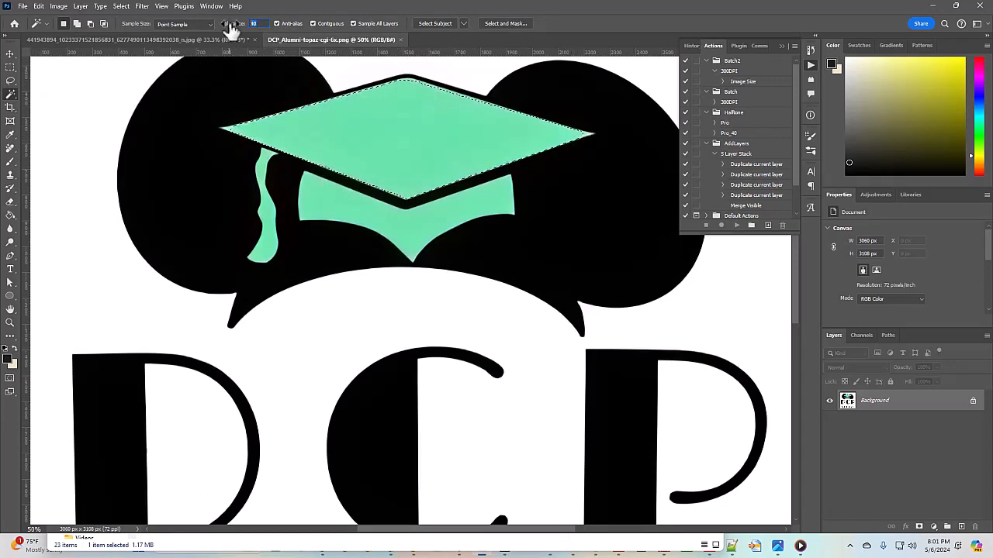
pyautogui.write('100')
pyautogui.hotkey('ctrl', 'd')
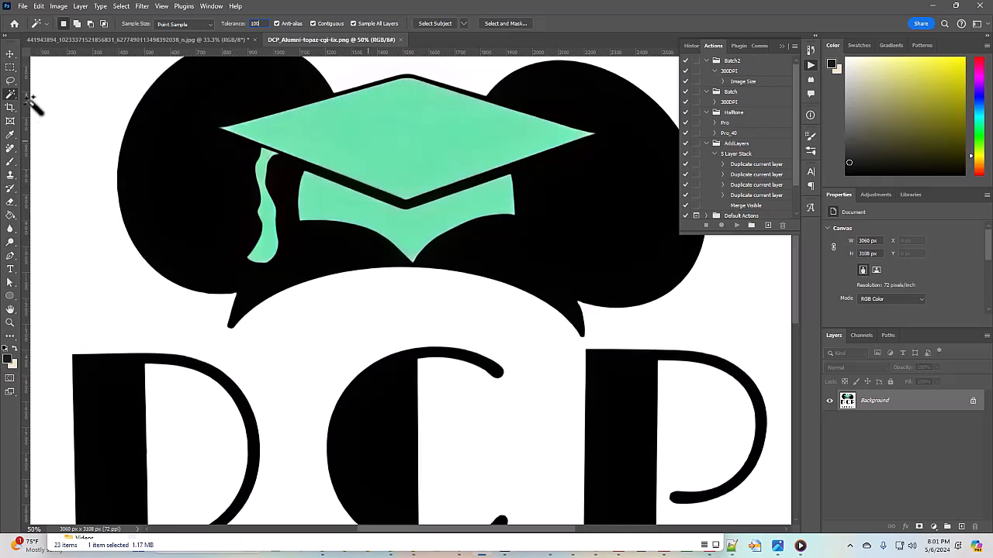
pyautogui.click(315, 24)
pyautogui.click(387, 122)
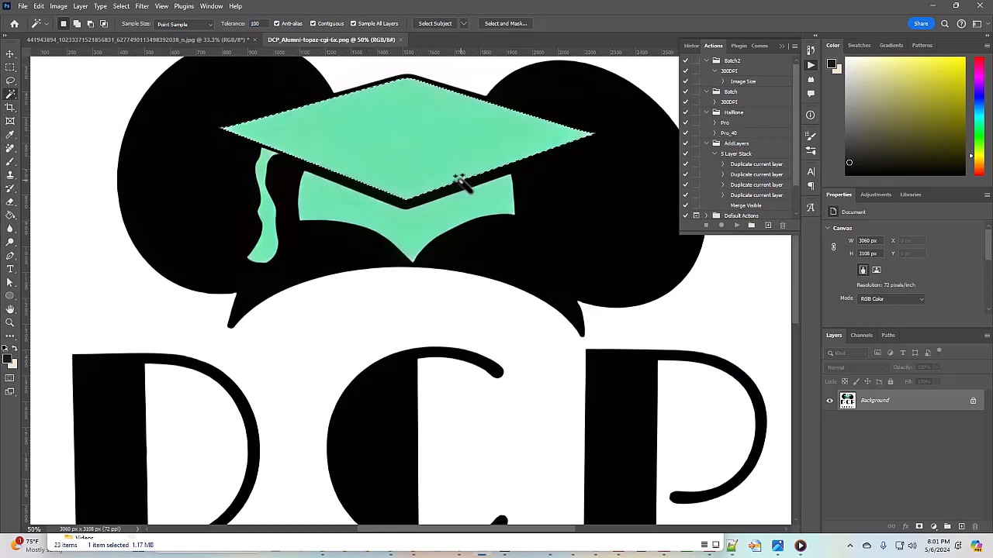
# Zoom in closely on the cap's left tip and switch to the Lasso tool
pyautogui.hotkey('ctrl', '+')
pyautogui.scroll(5, 452, 186)
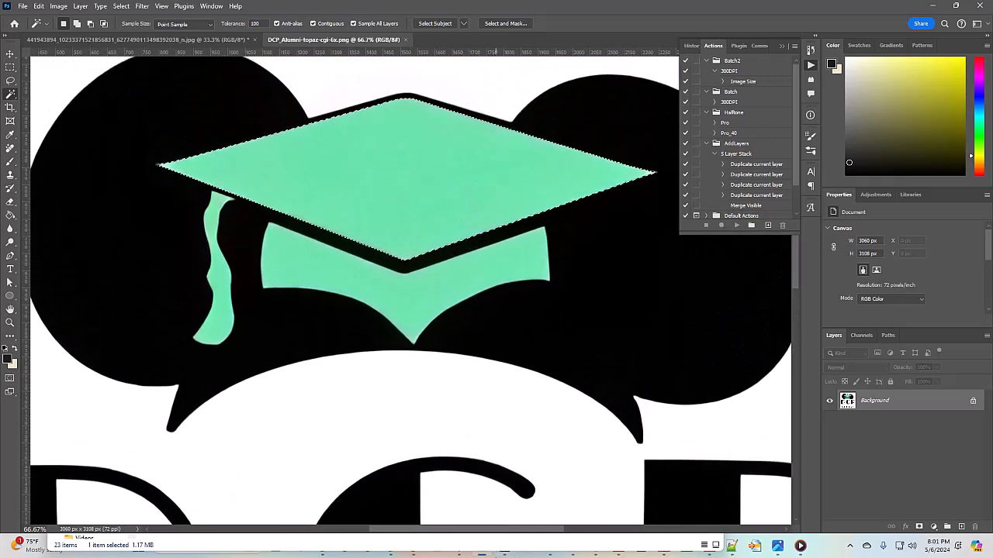
pyautogui.hscroll(-5, 436, 415)
pyautogui.scroll(3, 435, 421)
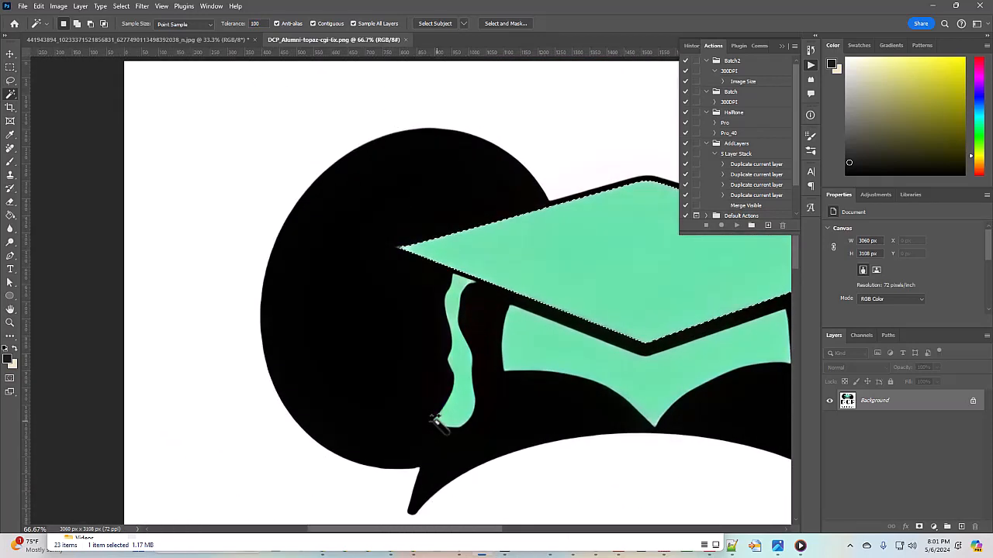
pyautogui.hotkey('ctrl', '+')
pyautogui.hotkey('ctrl', '+')
pyautogui.press('l')
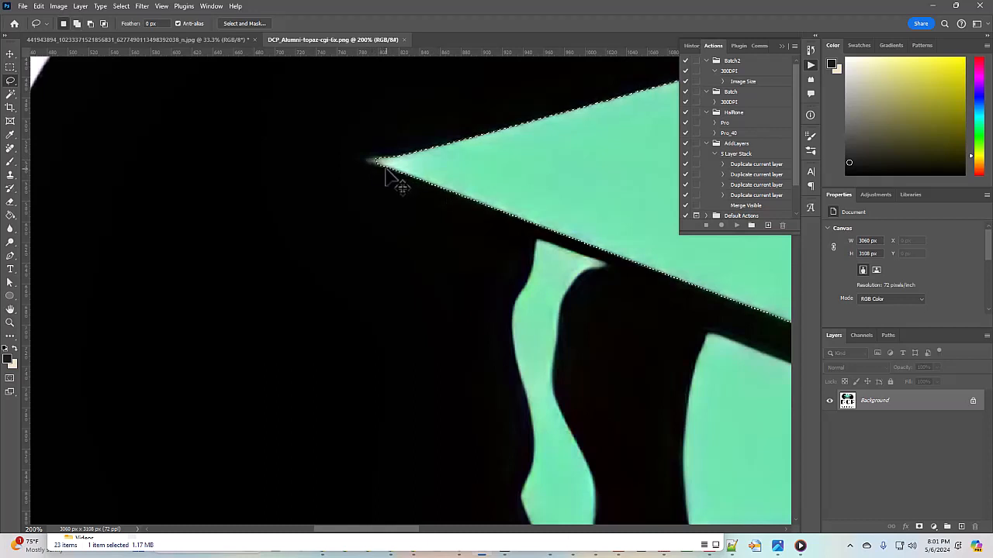
pyautogui.press('shift')
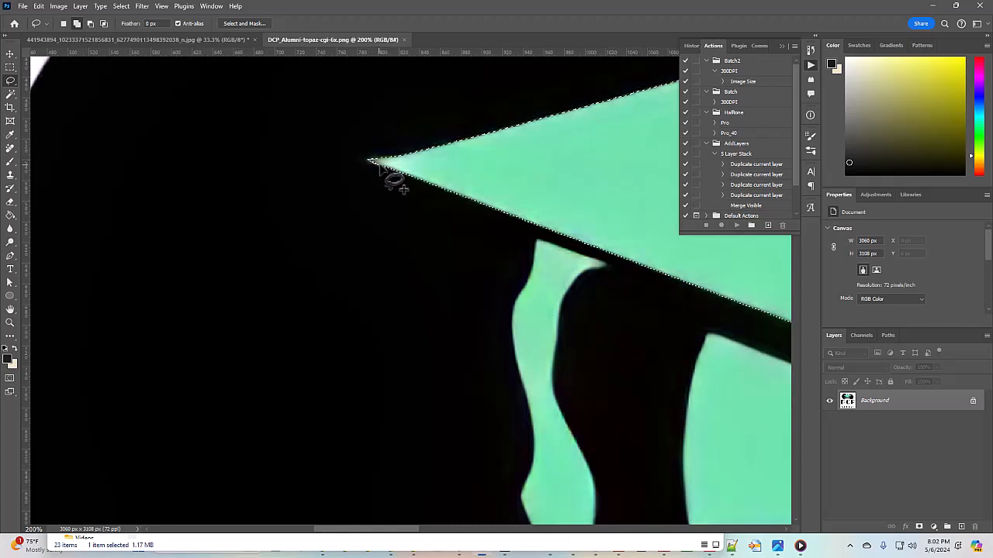
pyautogui.moveTo(411, 532); pyautogui.dragTo(602, 535)
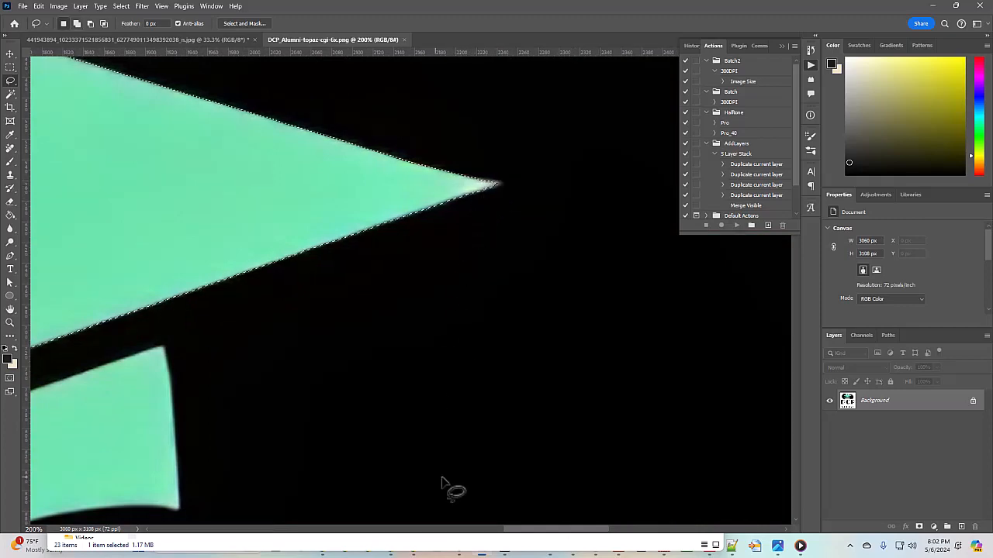
pyautogui.moveTo(550, 530); pyautogui.dragTo(464, 520)
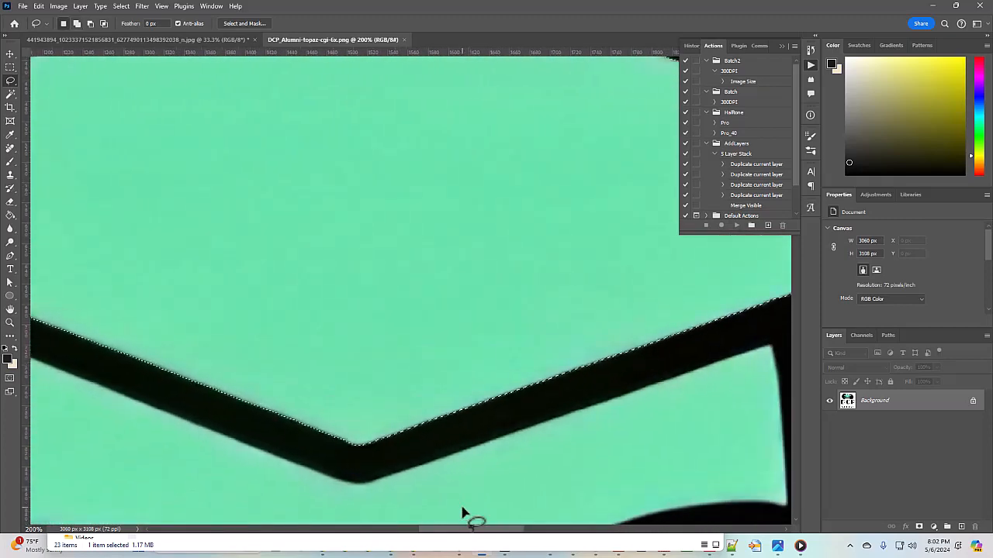
pyautogui.hotkey('ctrl', '-')
pyautogui.hotkey('ctrl', '-')
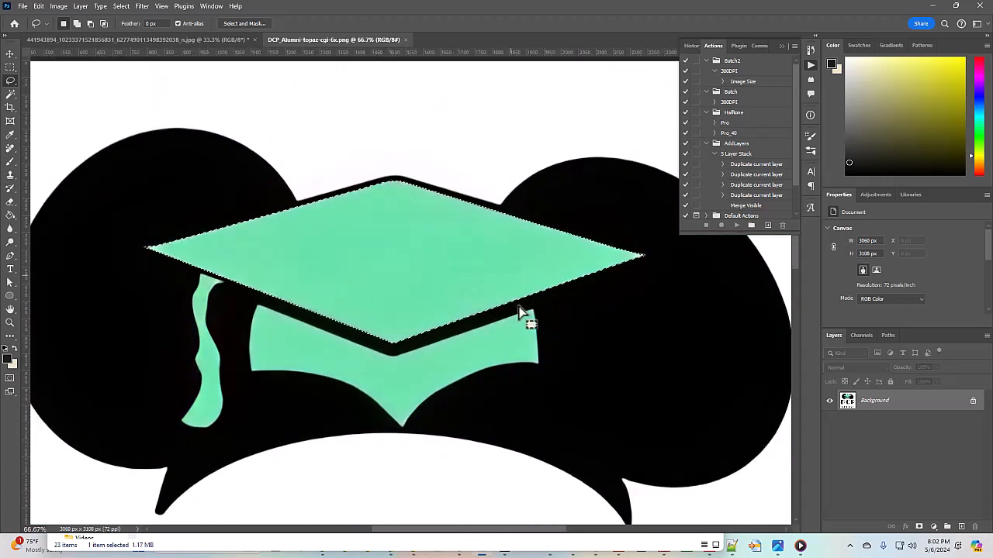
# Add the cap's lower band and tassel to the selection with the Magic Wand and check the edges
pyautogui.click(11, 94)
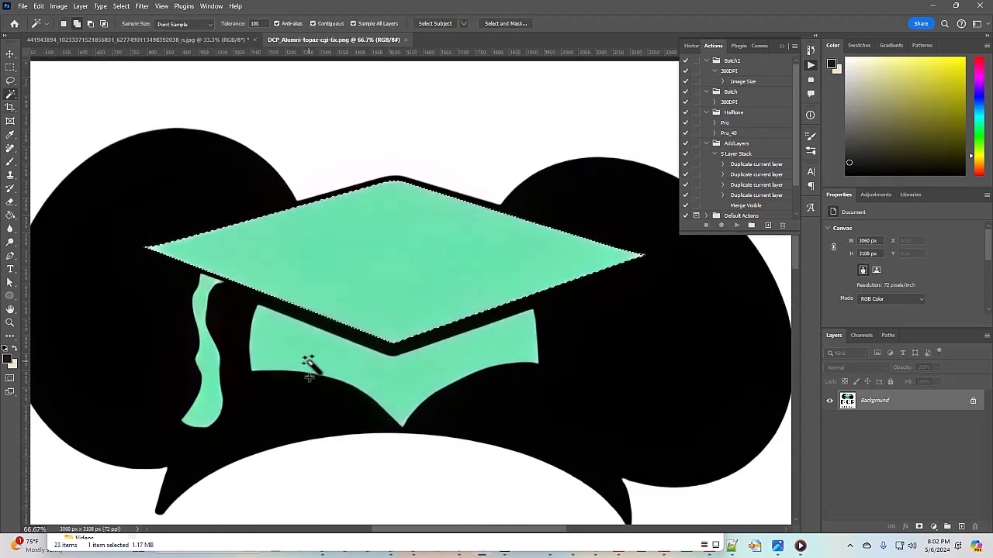
pyautogui.keyDown('shift'); pyautogui.click(411, 387); pyautogui.keyUp('shift')
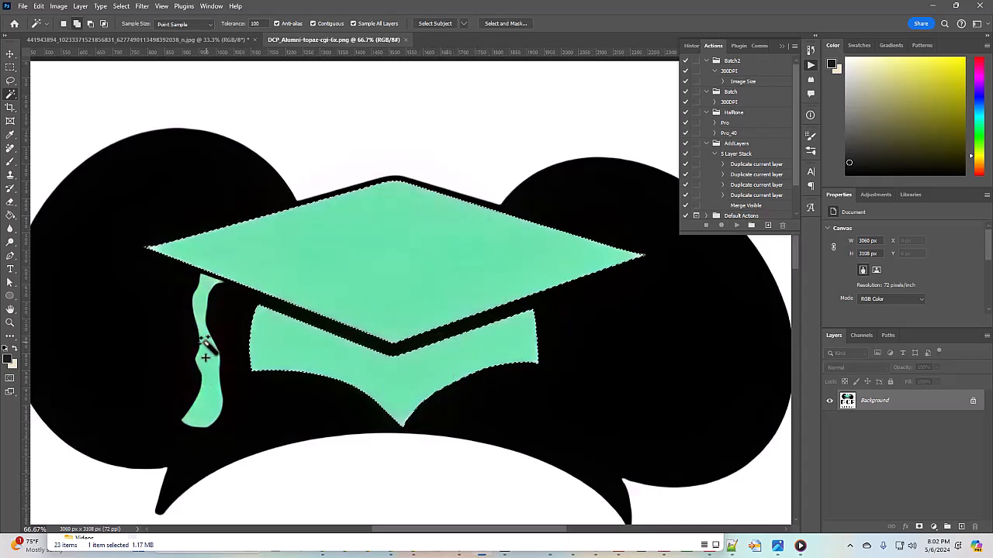
pyautogui.hotkey('ctrl', '+')
pyautogui.hotkey('ctrl', '+')
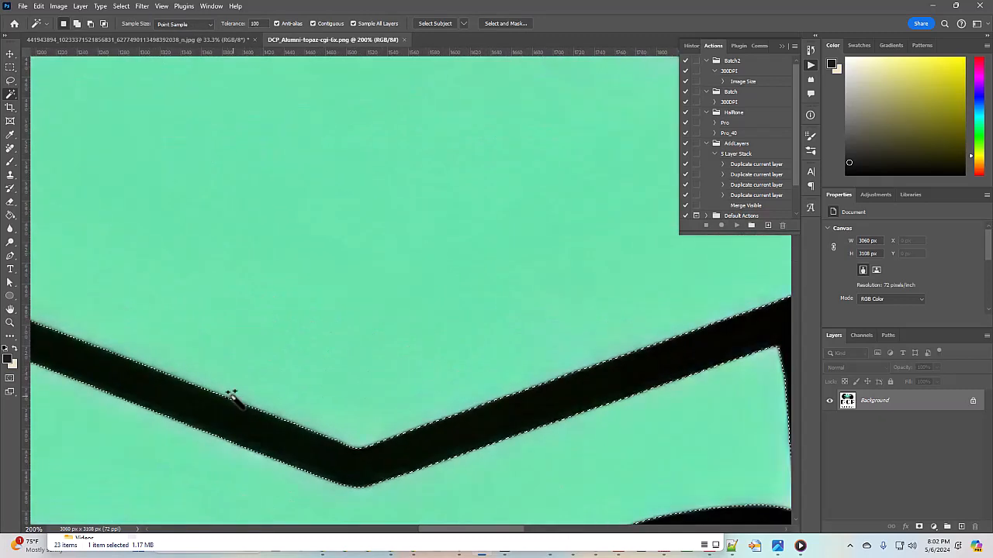
pyautogui.moveTo(465, 530); pyautogui.dragTo(376, 531)
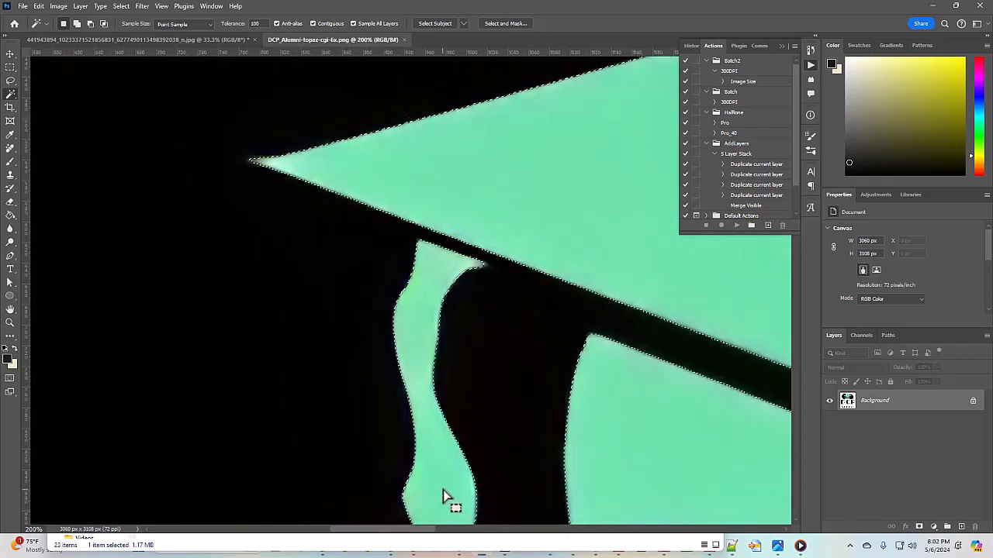
pyautogui.click(10, 80)
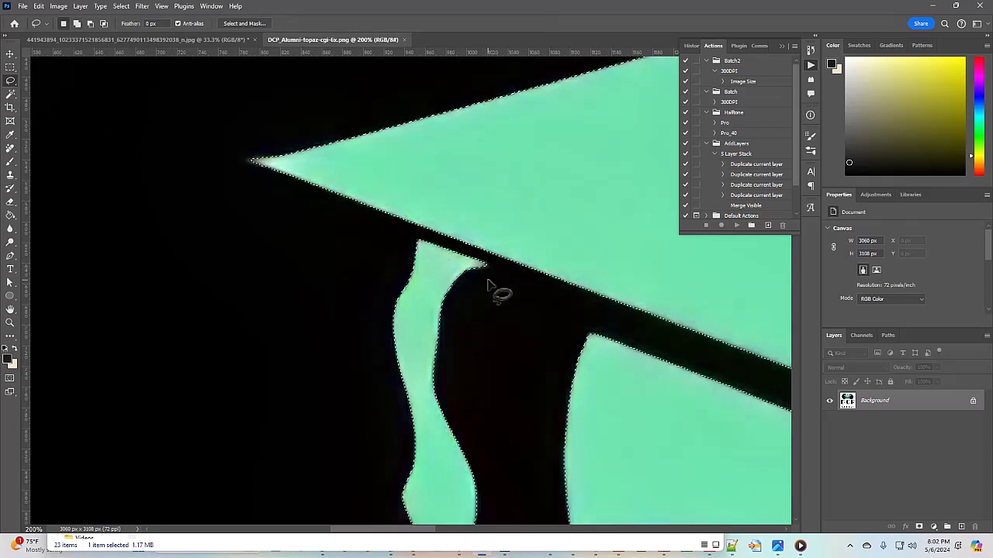
# Expand the mint cap selection by 1 pixel with Select > Modify > Expand
pyautogui.hotkey('ctrl', '-')
pyautogui.hotkey('ctrl', '-')
pyautogui.hotkey('ctrl', '-')
pyautogui.hotkey('ctrl', '-')
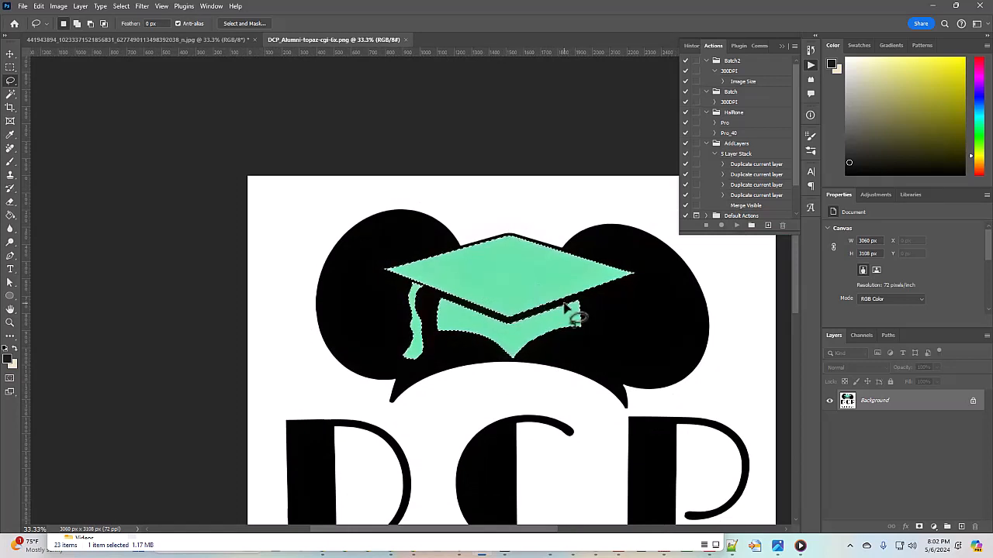
pyautogui.click(121, 6)
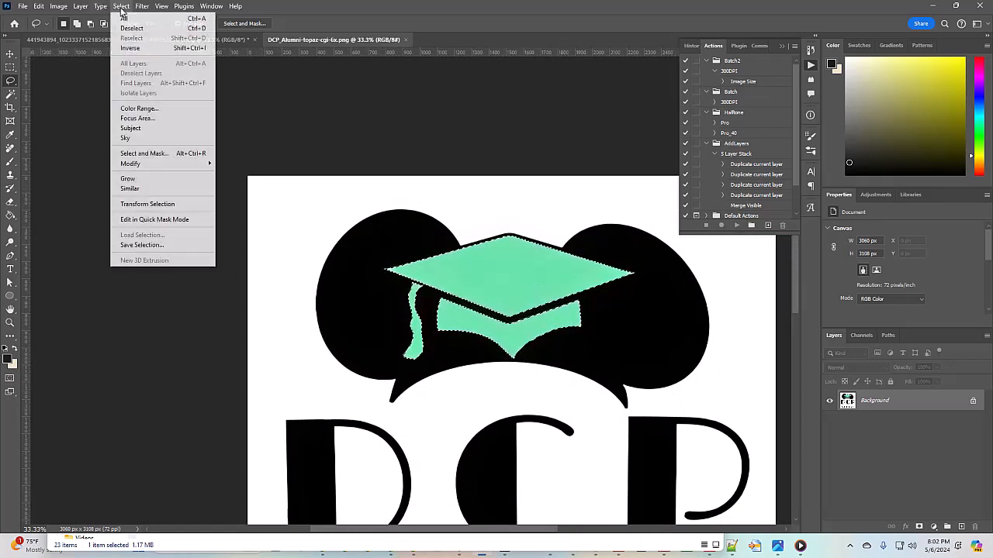
pyautogui.moveTo(201, 173)
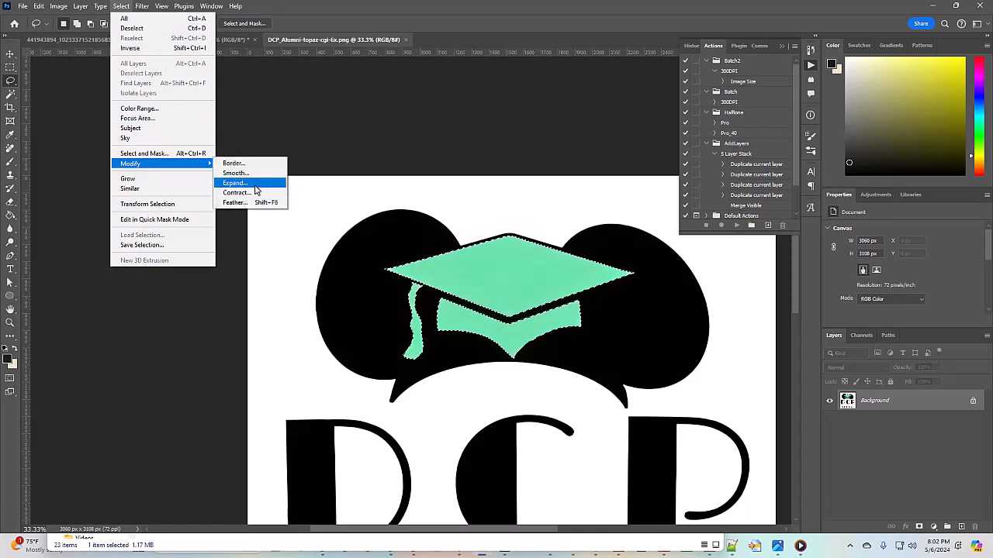
pyautogui.click(235, 182)
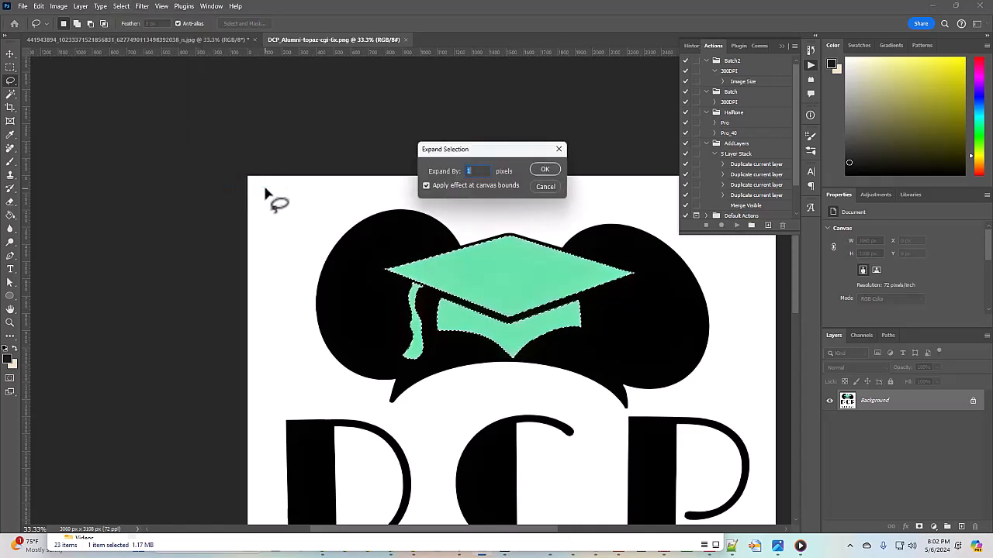
pyautogui.press('Return')
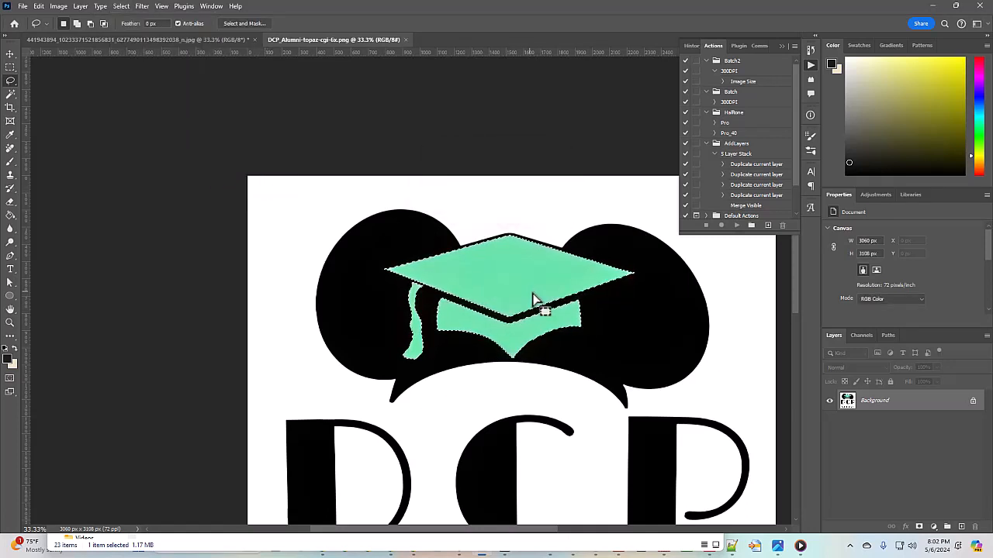
pyautogui.click(10, 215)
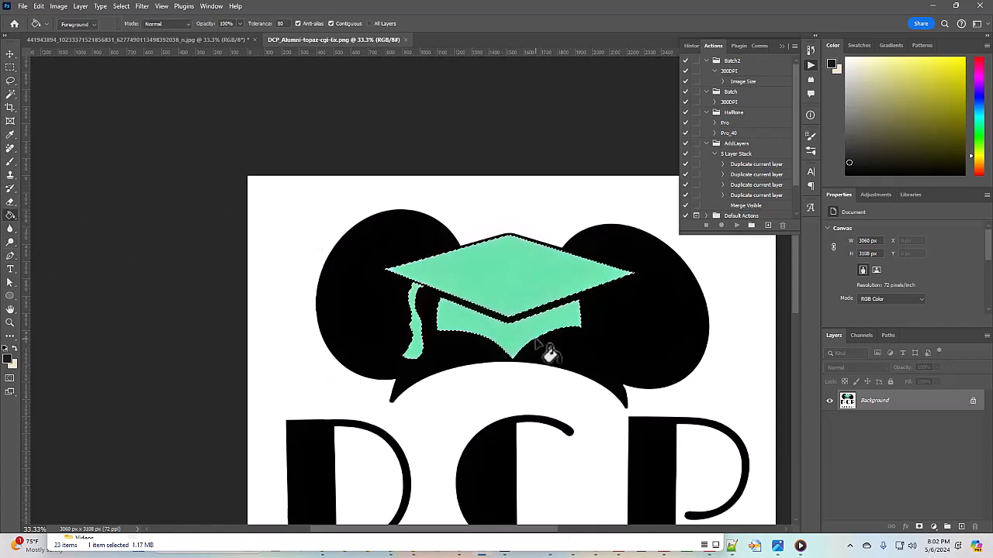
# On a new Layer 1, fill the selected cap solid black and deselect
pyautogui.hotkey('ctrl', 'shift', 'n')
pyautogui.press('Return')
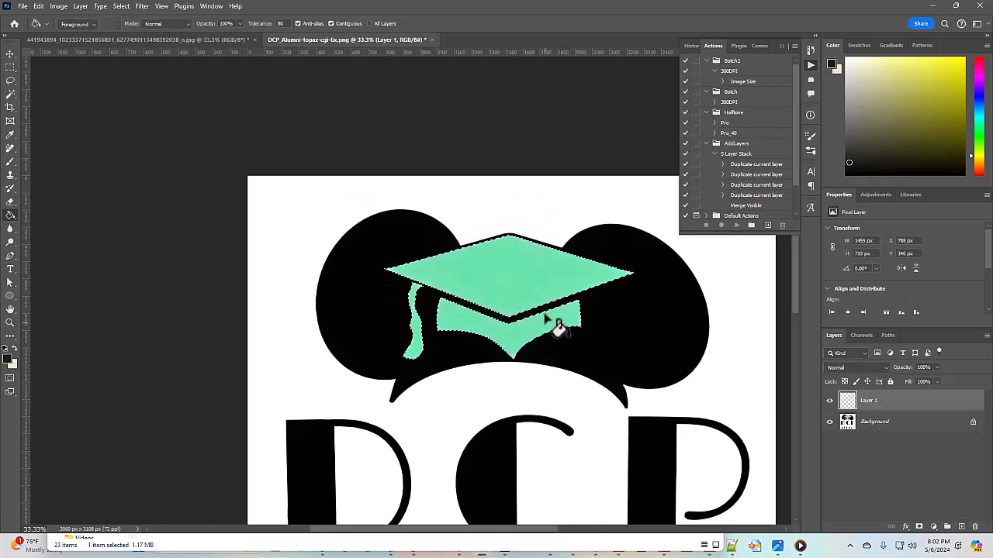
pyautogui.click(550, 314)
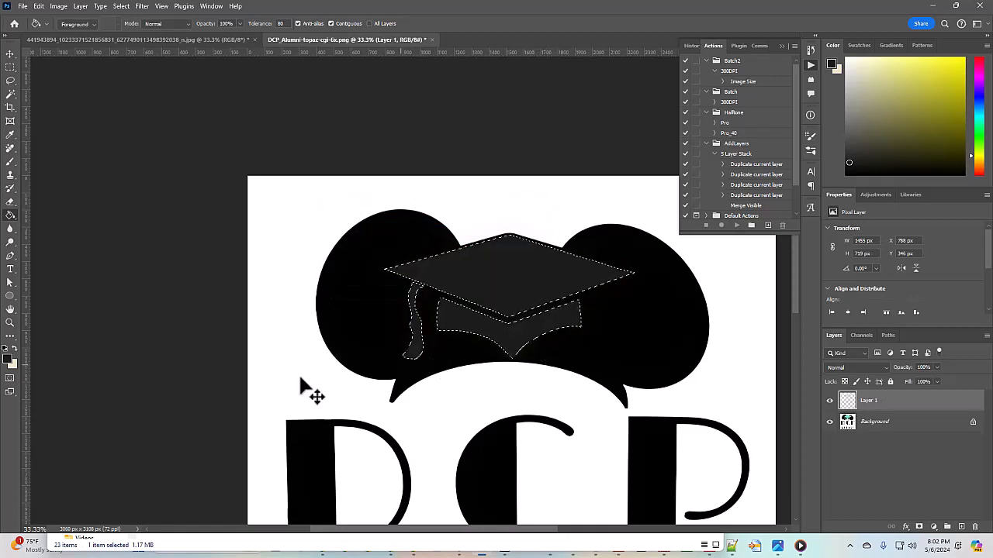
pyautogui.hotkey('ctrl', 'z')
pyautogui.click(9, 358)
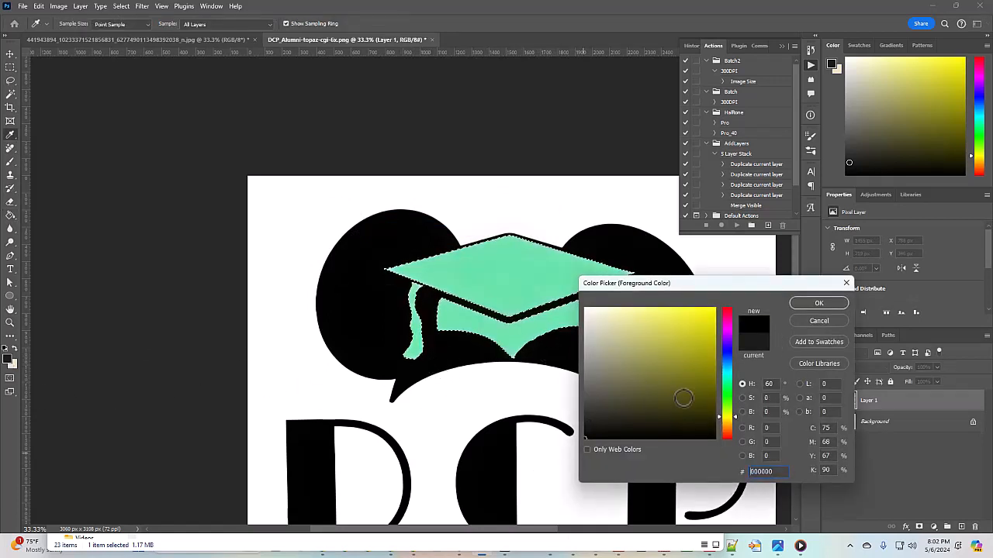
pyautogui.click(818, 302)
pyautogui.click(547, 312)
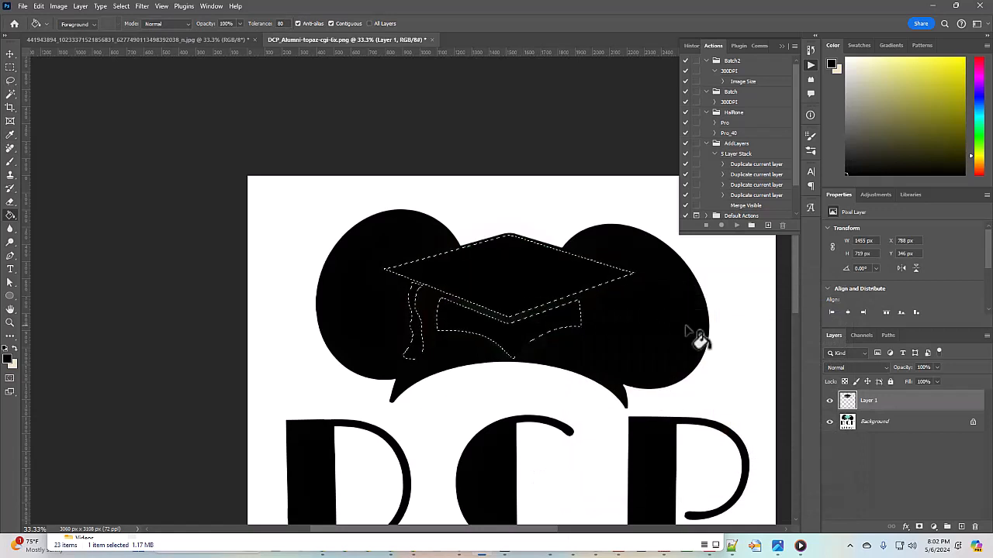
pyautogui.hotkey('ctrl', 'd')
# Hide and reshow the Background layer to confirm the black cap sits alone on Layer 1
pyautogui.hotkey('ctrl', '+')
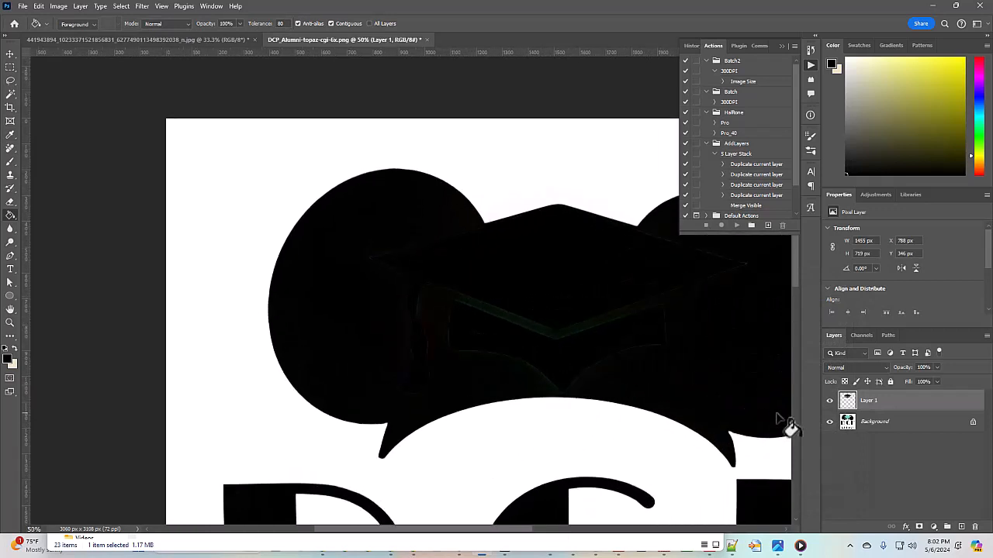
pyautogui.click(879, 427)
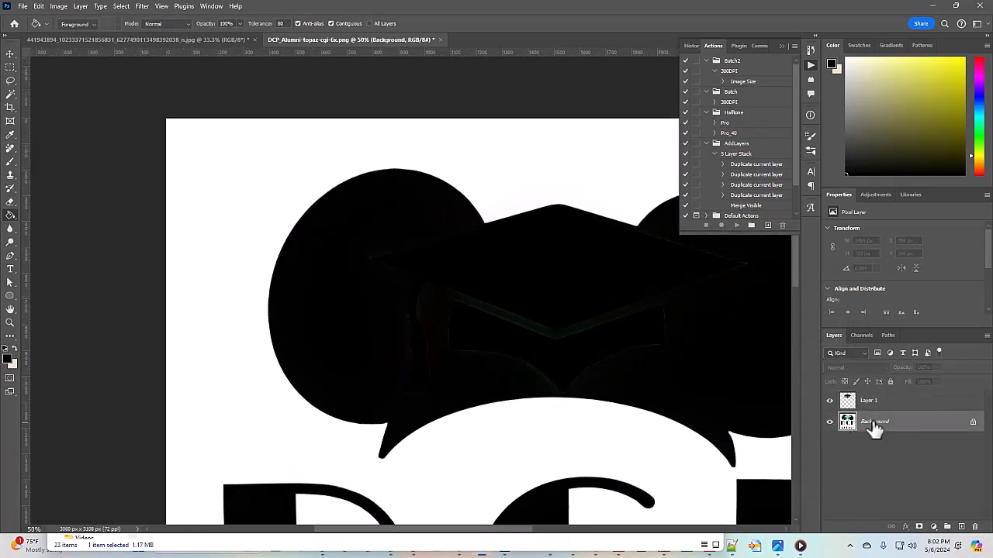
pyautogui.click(829, 422)
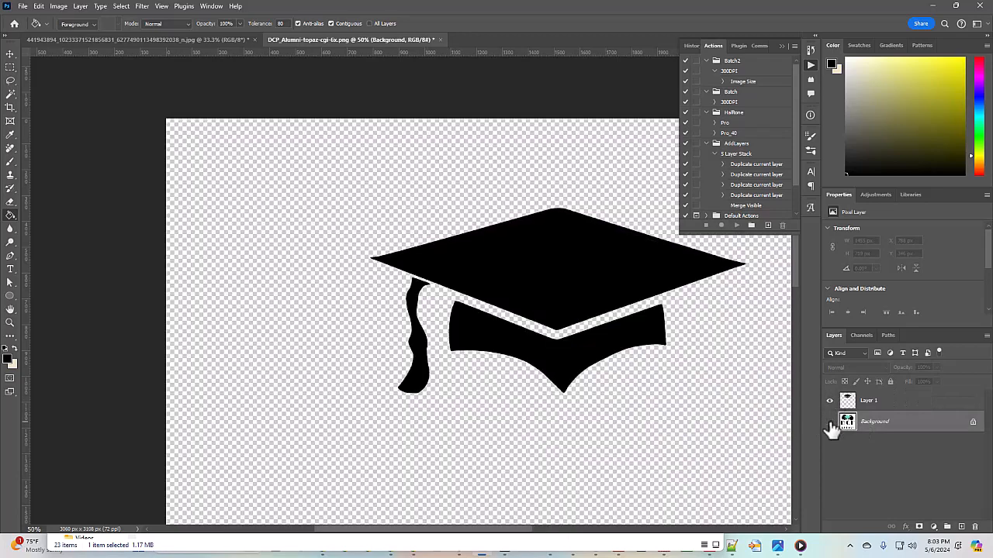
pyautogui.click(829, 423)
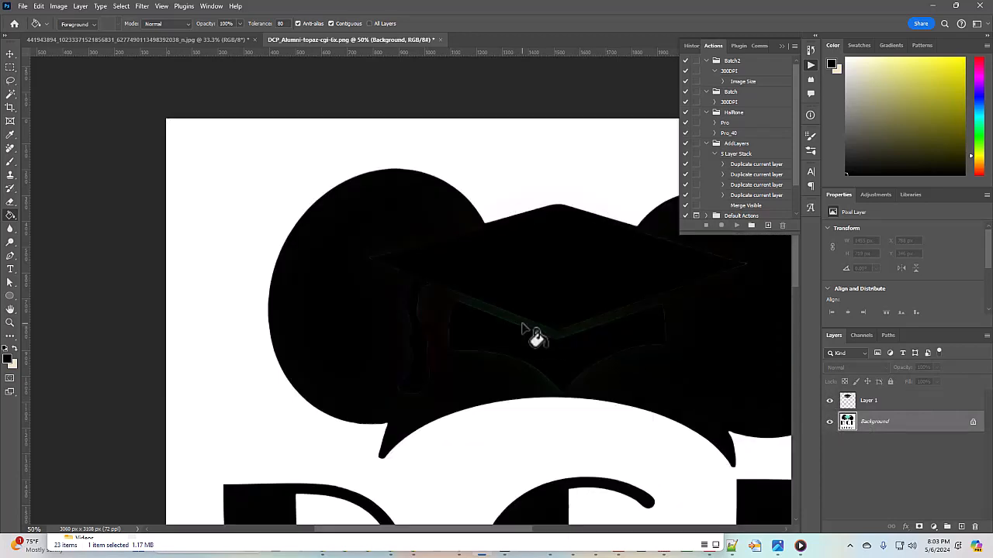
# Paint black with a size-250 brush over the faint cap outline on the Background layer
pyautogui.press('b')
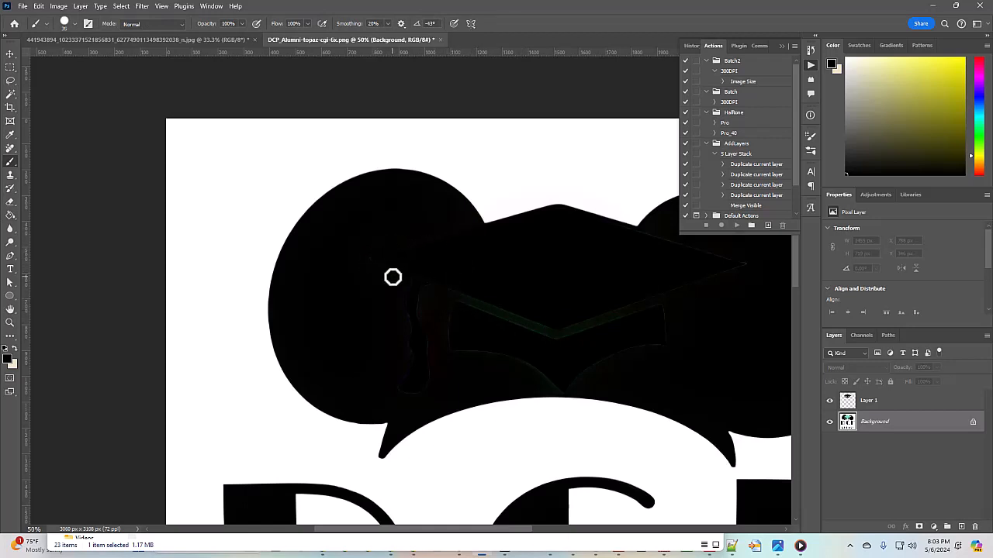
pyautogui.press(']')
pyautogui.press(']')
pyautogui.press(']')
pyautogui.press(']')
pyautogui.press(']')
pyautogui.press(']')
pyautogui.press(']')
pyautogui.press(']')
pyautogui.press(']')
pyautogui.press(']')
pyautogui.press(']')
pyautogui.press(']')
pyautogui.moveTo(382, 268)
pyautogui.mouseDown()
pyautogui.moveTo(398, 293)
pyautogui.moveTo(411, 366)
pyautogui.moveTo(471, 322)
pyautogui.moveTo(419, 228)
pyautogui.moveTo(532, 344)
pyautogui.moveTo(525, 350)
pyautogui.moveTo(559, 363)
pyautogui.moveTo(614, 328)
pyautogui.moveTo(720, 299)
pyautogui.moveTo(639, 306)
pyautogui.moveTo(729, 285)
pyautogui.moveTo(647, 263)
pyautogui.mouseUp()
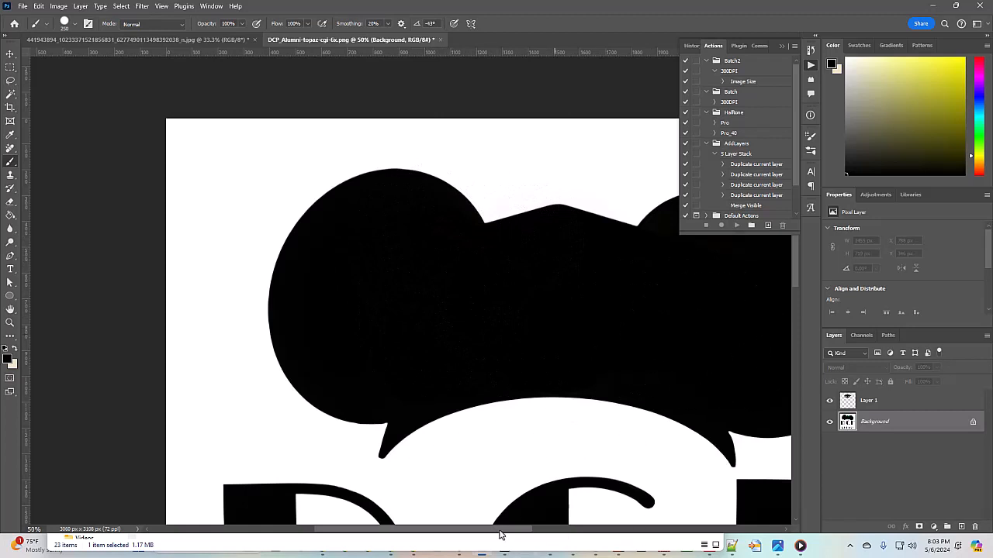
pyautogui.moveTo(501, 530); pyautogui.dragTo(581, 543)
pyautogui.scroll(-10, 465, 421)
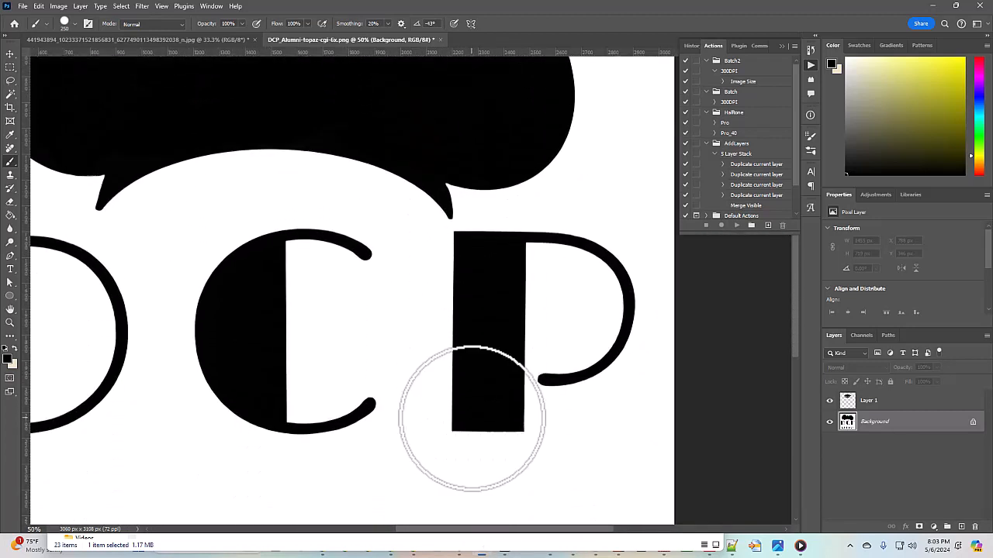
pyautogui.scroll(-3, 471, 419)
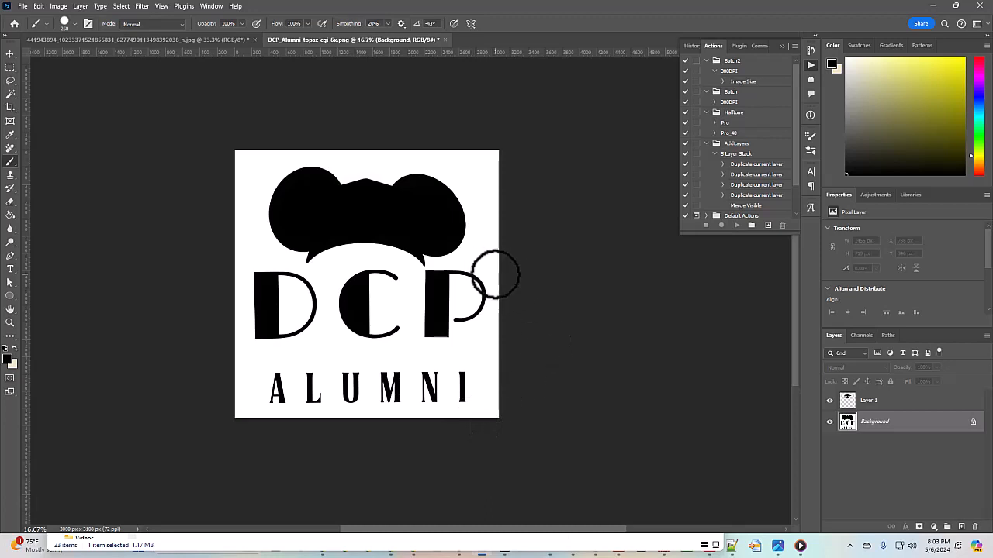
# Quick-export the black logo as PNG, naming the file DCP_Alumni_Outer in Downloads
pyautogui.click(22, 6)
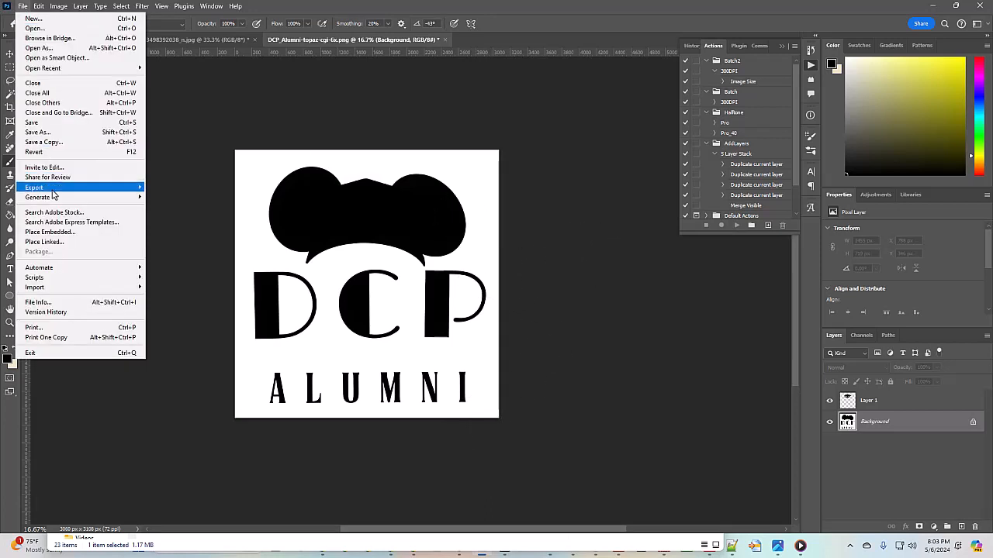
pyautogui.moveTo(56, 189)
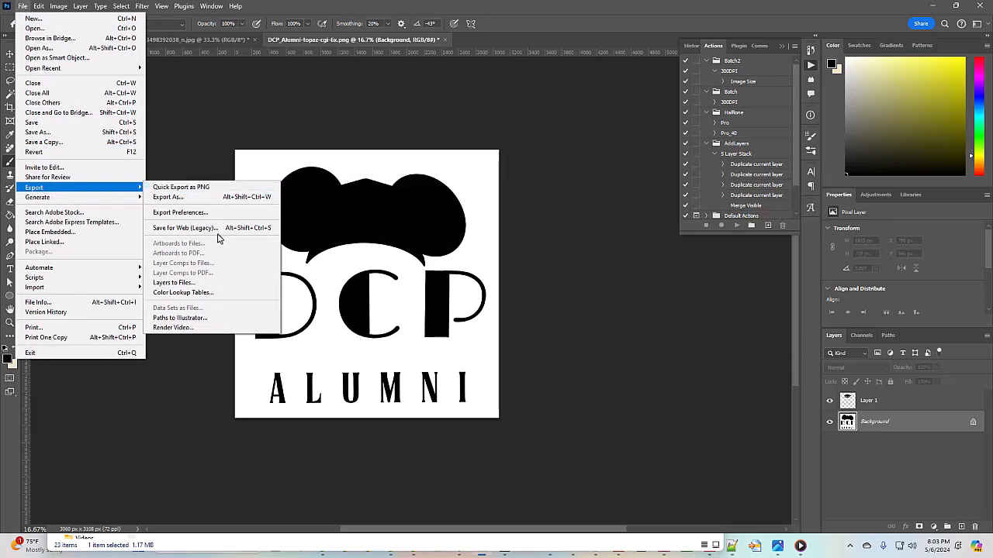
pyautogui.click(172, 187)
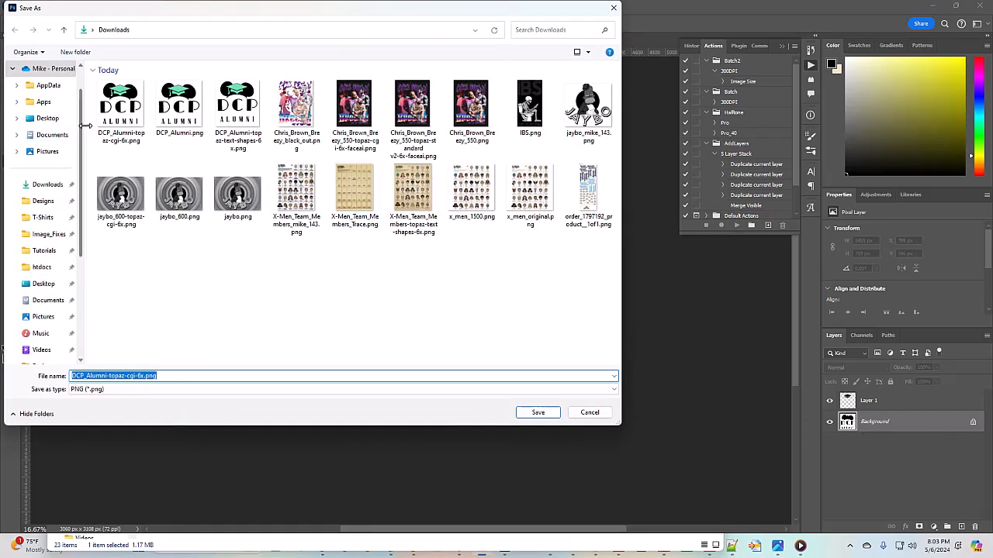
pyautogui.click(145, 376)
pyautogui.moveTo(145, 377); pyautogui.dragTo(62, 386)
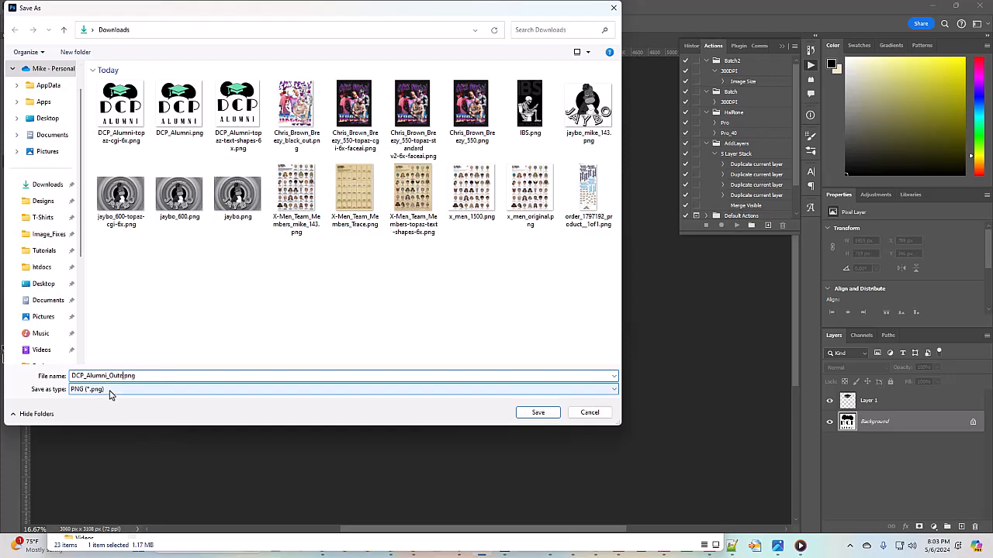
pyautogui.press('Return')
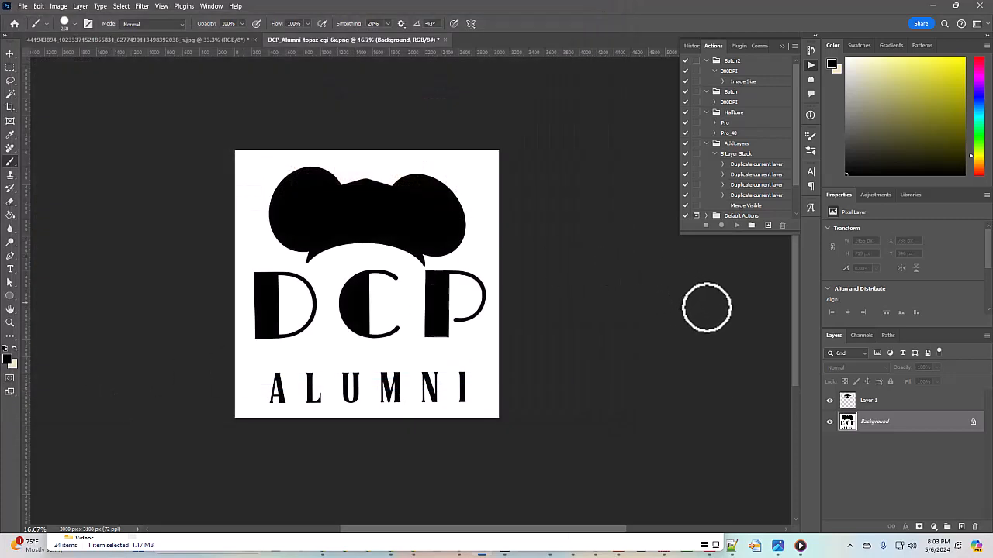
# Hide the Background layer and quick-export the cap alone as DCP_Alumni_Green.png
pyautogui.click(829, 422)
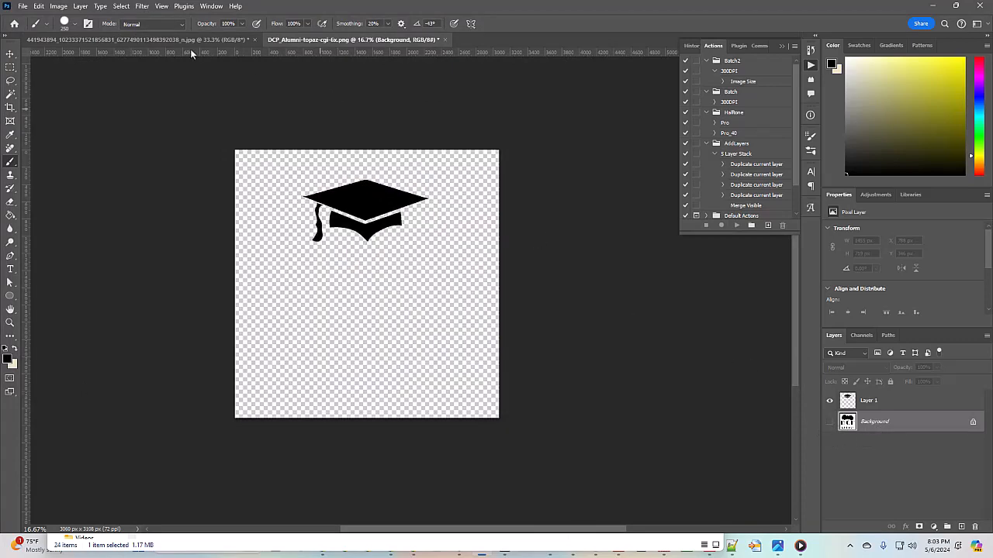
pyautogui.click(22, 7)
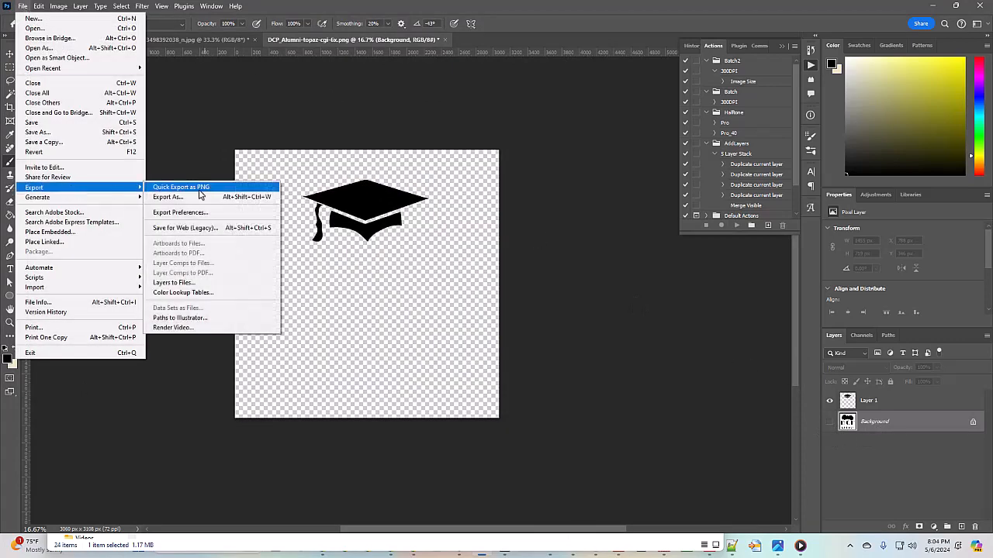
pyautogui.click(194, 187)
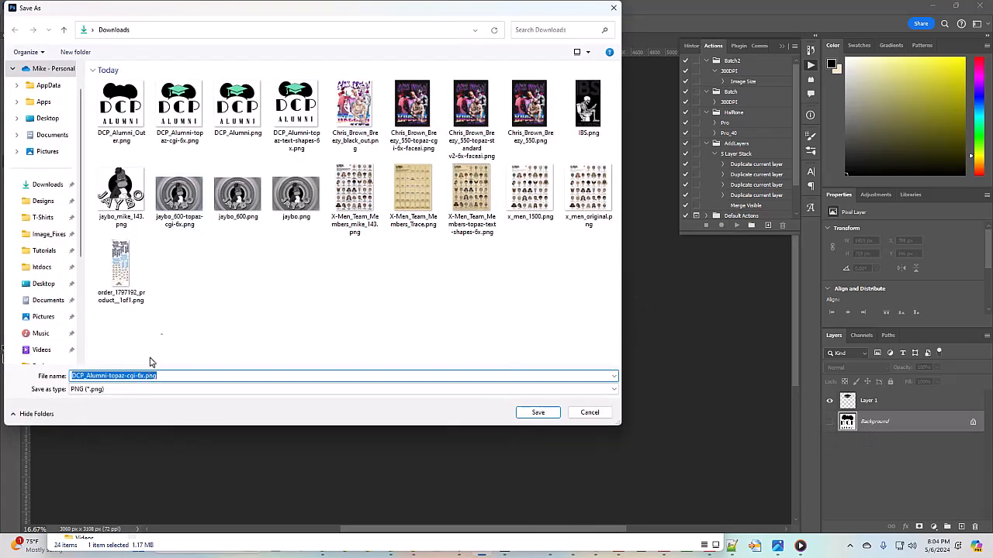
pyautogui.click(121, 109)
pyautogui.doubleClick(123, 377)
pyautogui.moveTo(123, 378); pyautogui.dragTo(114, 380)
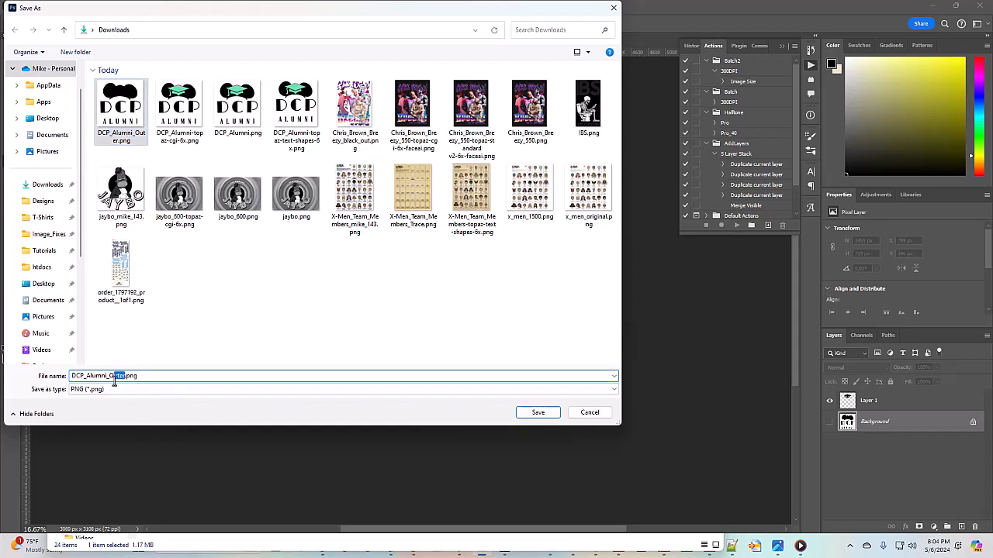
pyautogui.write('Green')
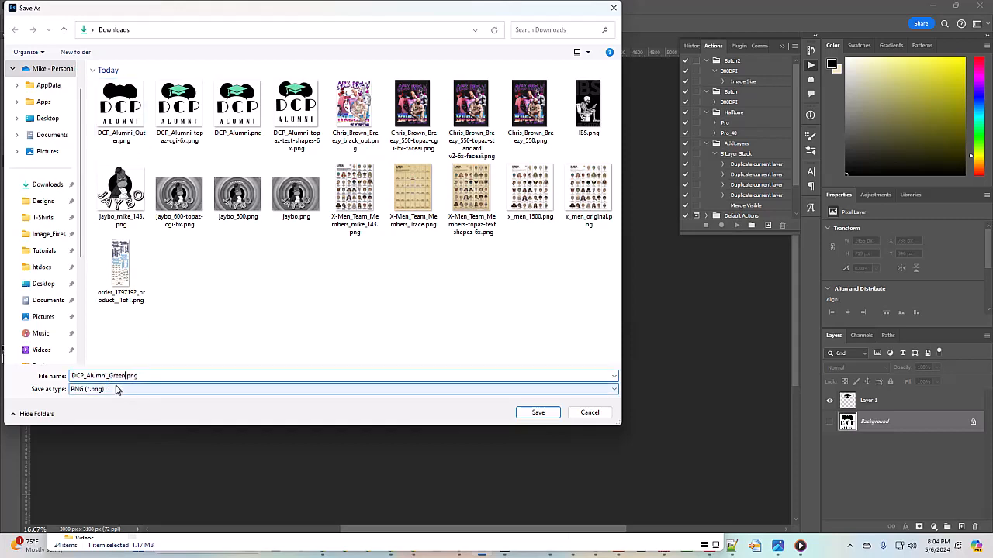
pyautogui.press('Return')
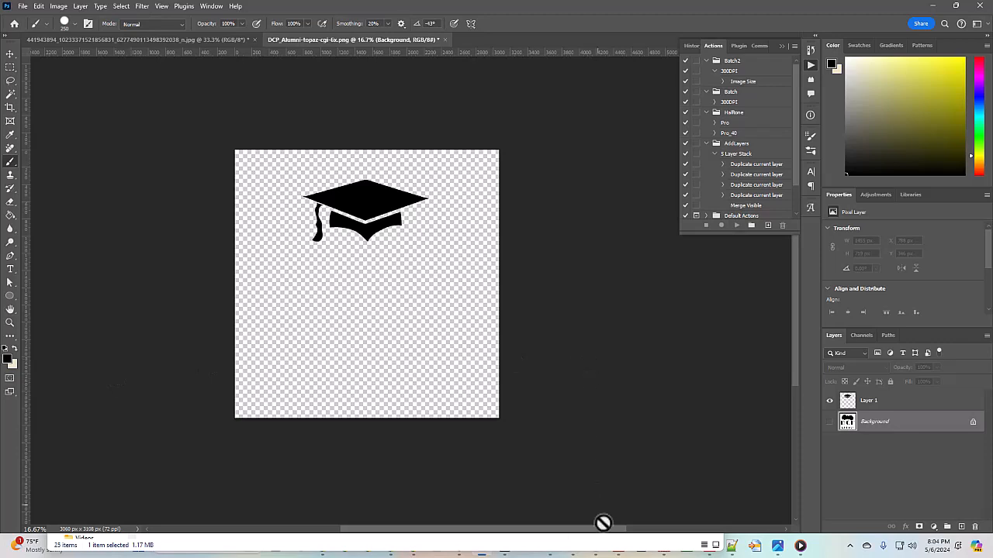
pyautogui.moveTo(879, 9); pyautogui.dragTo(0, 155)
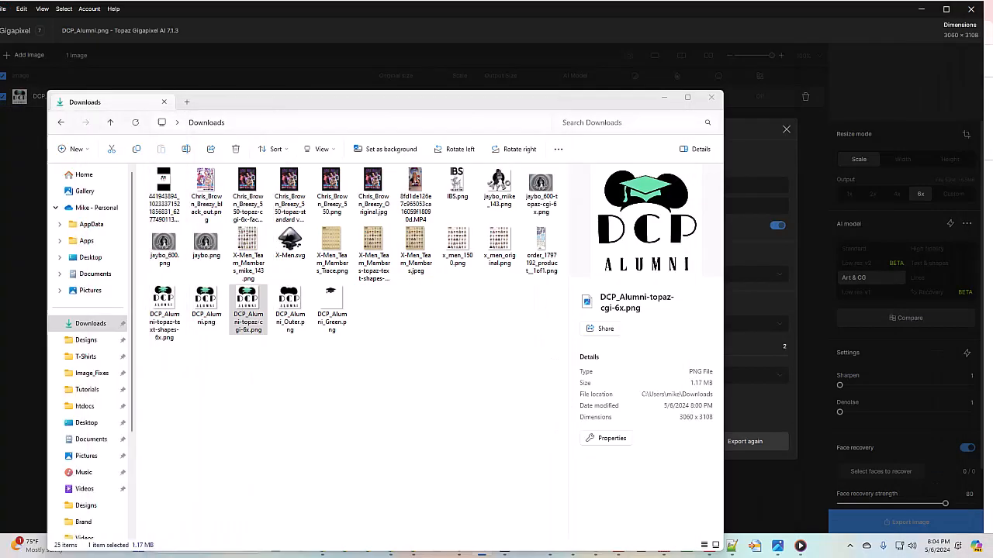
# Close Gigapixel's export window and the Downloads folder, bringing Inkscape's X-Men.svg forward
pyautogui.click(707, 16)
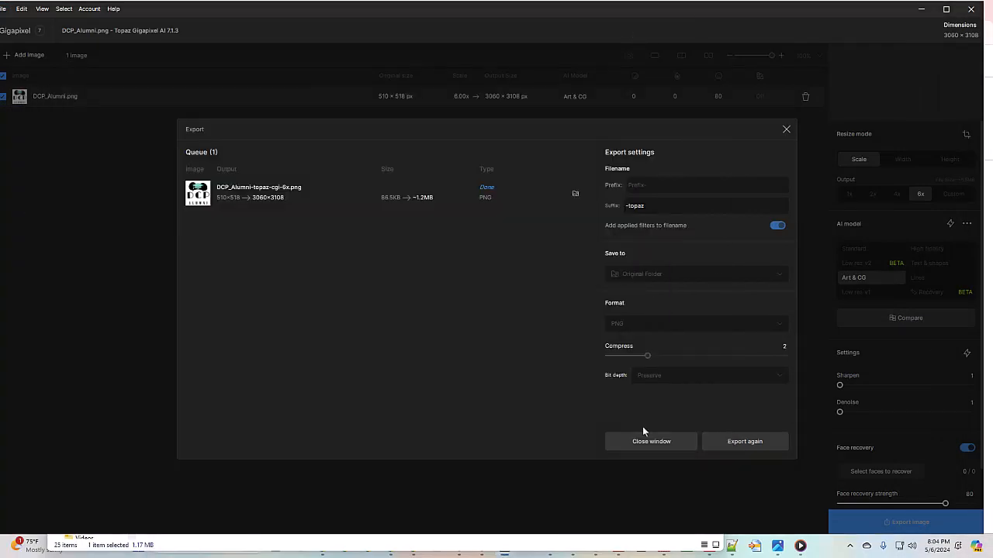
pyautogui.click(972, 9)
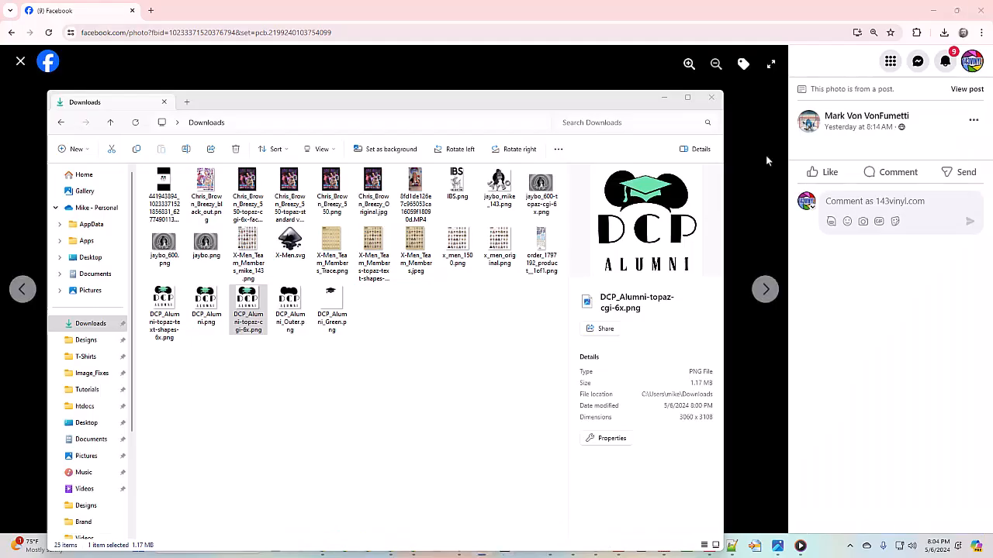
pyautogui.click(711, 97)
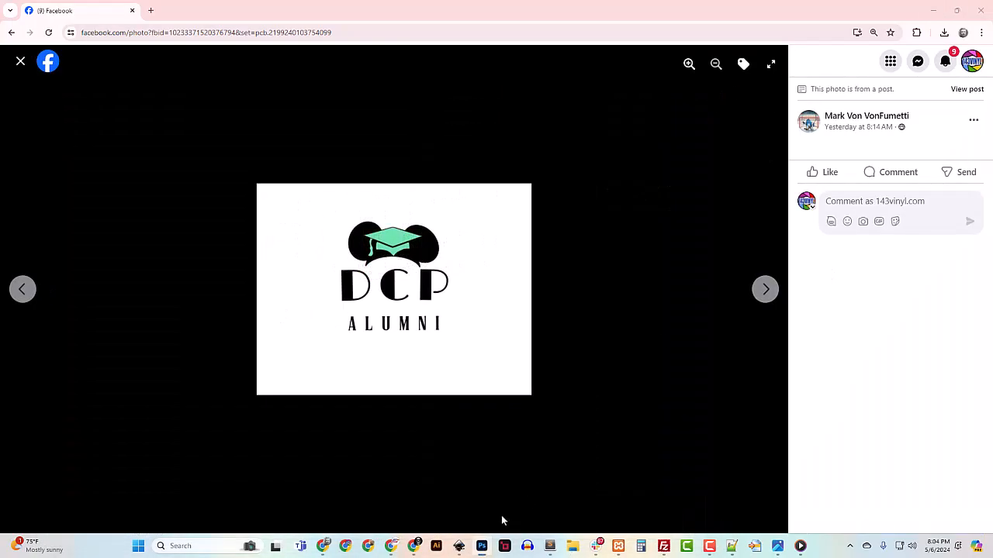
pyautogui.click(463, 548)
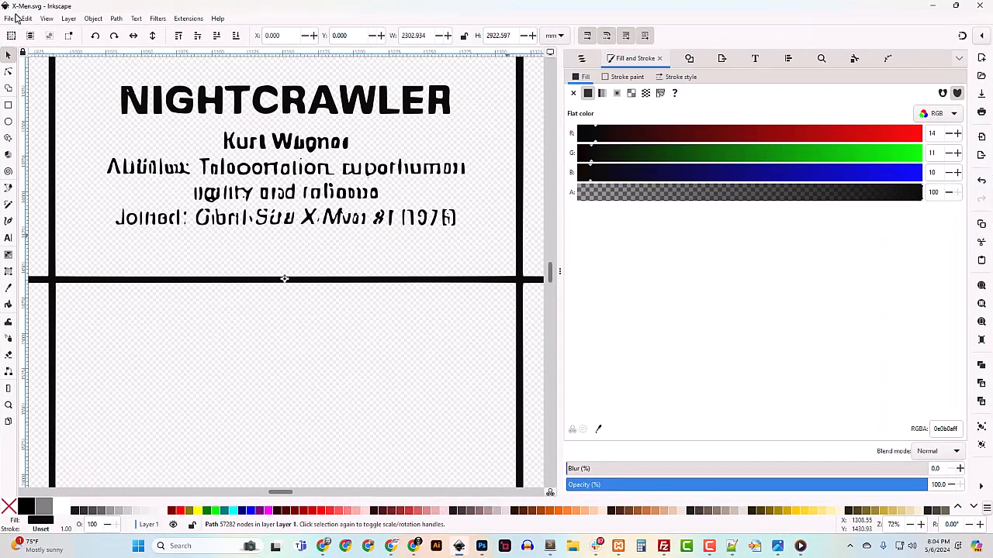
# Start a new document and select DCP_Alumni_Green.png and DCP_Alumni_Outer.png in Downloads
pyautogui.click(9, 18)
pyautogui.click(27, 34)
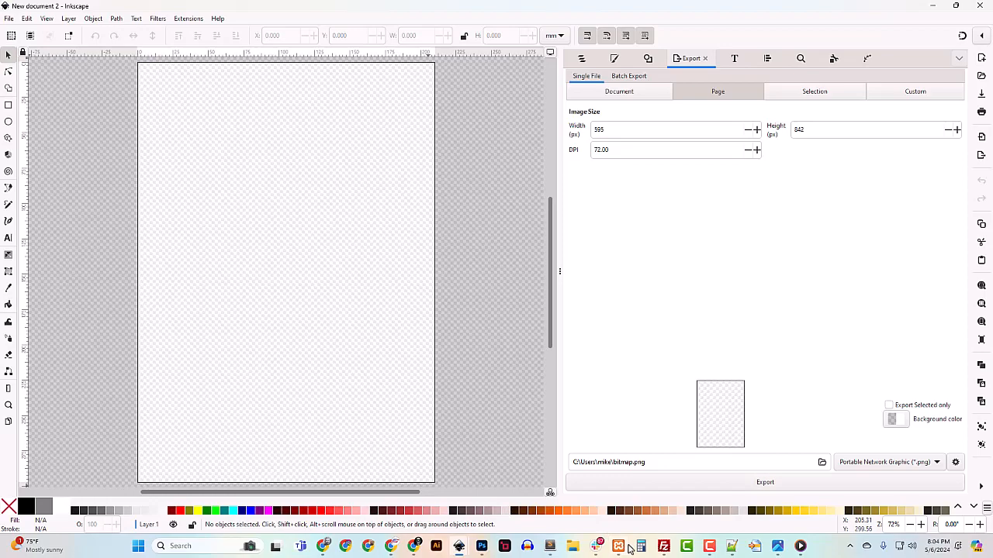
pyautogui.click(578, 548)
pyautogui.moveTo(214, 81); pyautogui.dragTo(318, 68)
pyautogui.click(91, 295)
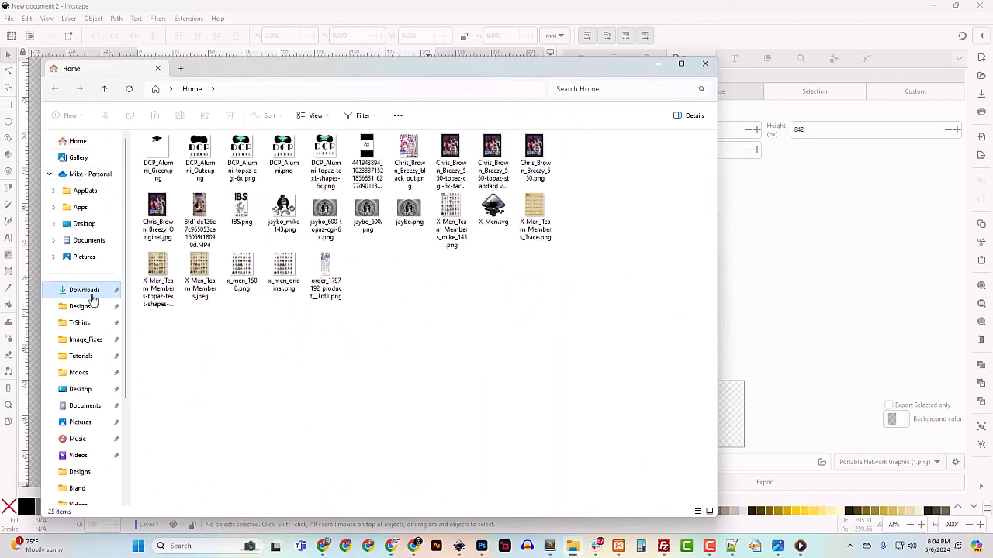
pyautogui.click(181, 179)
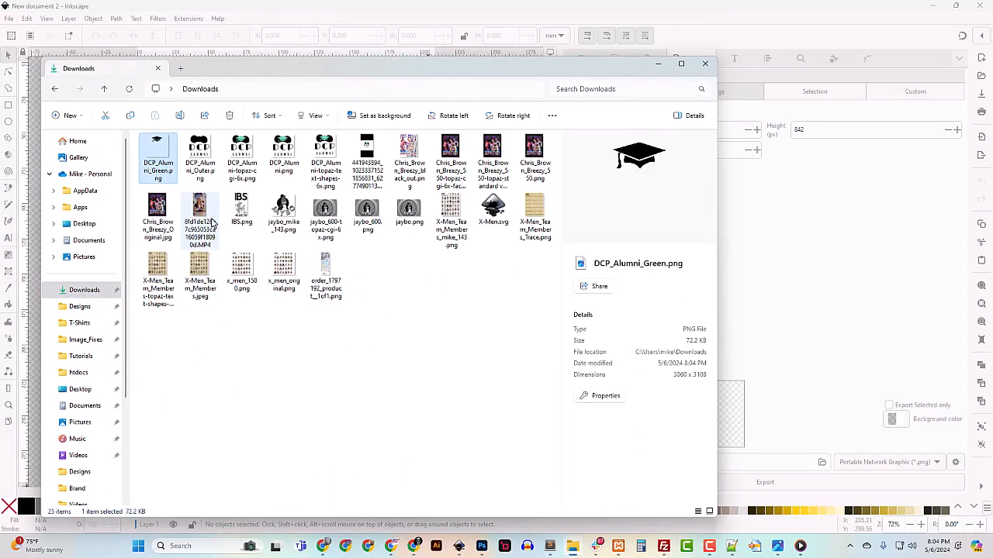
pyautogui.keyDown('ctrl'); pyautogui.click(200, 161); pyautogui.keyUp('ctrl')
# Drop both PNGs onto the page, embed them, and resize the page to the image
pyautogui.moveTo(314, 71); pyautogui.dragTo(0, 70)
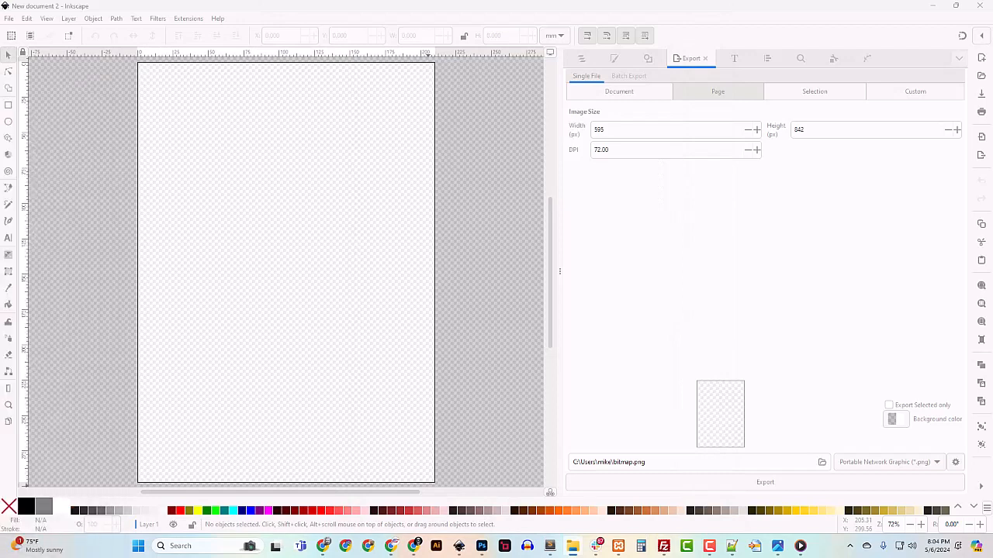
pyautogui.moveTo(178, 242); pyautogui.dragTo(275, 269)
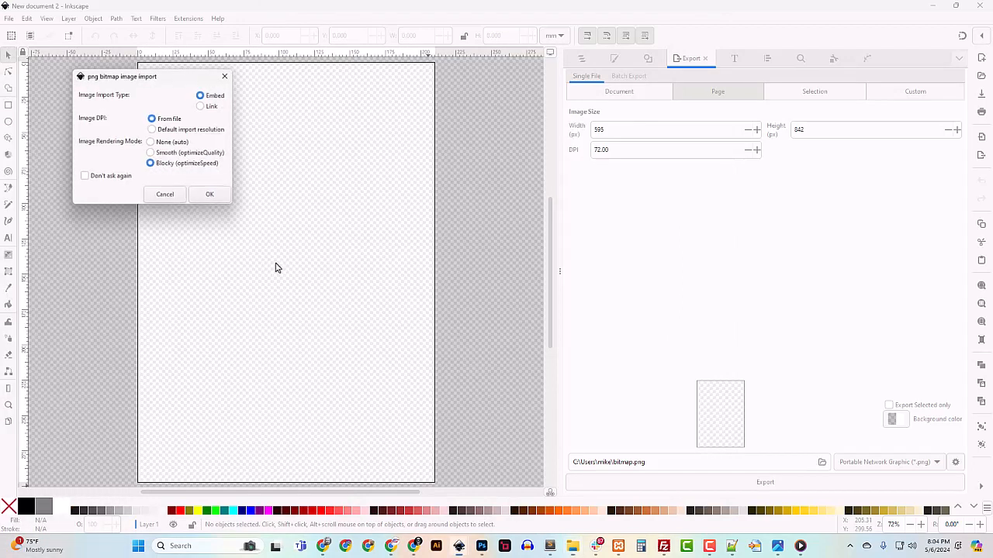
pyautogui.click(221, 197)
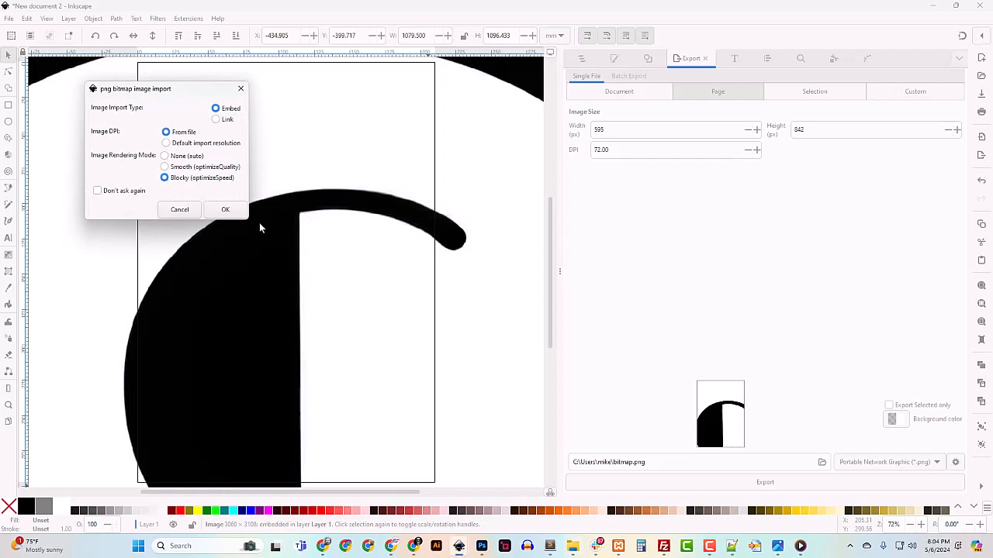
pyautogui.click(229, 207)
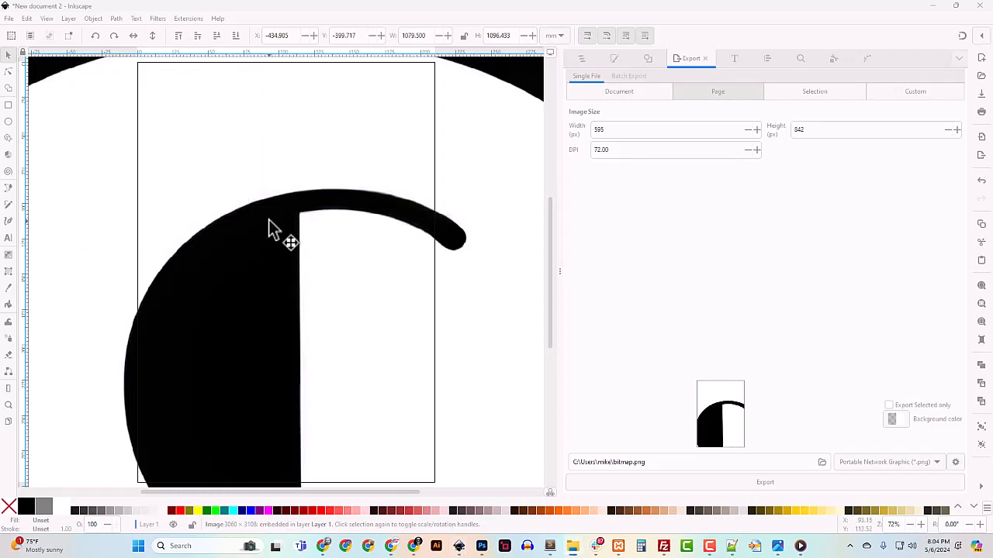
pyautogui.click(269, 221)
pyautogui.press('-')
pyautogui.press('-')
pyautogui.press('-')
pyautogui.press('-')
pyautogui.press('-')
pyautogui.press('-')
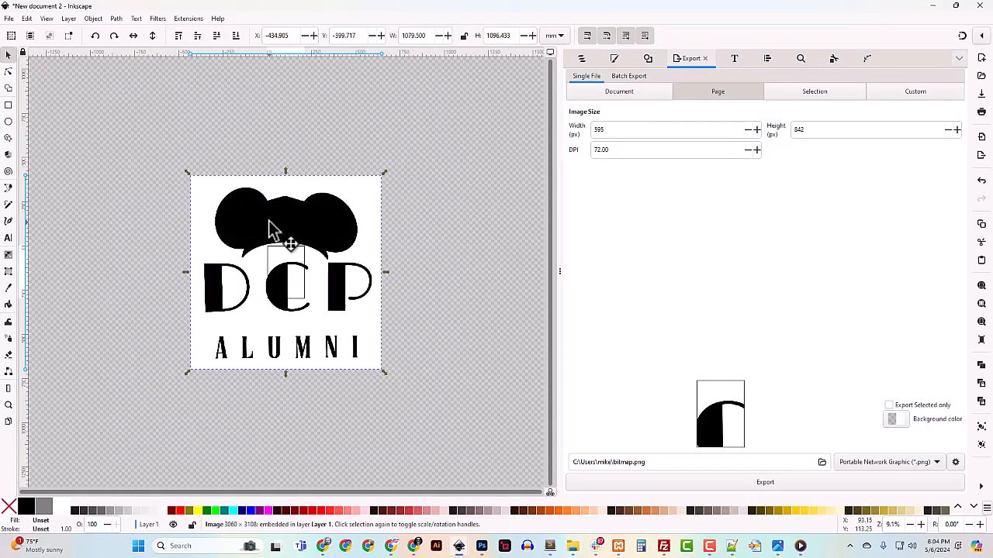
pyautogui.hotkey('ctrl', 'shift', 'r')
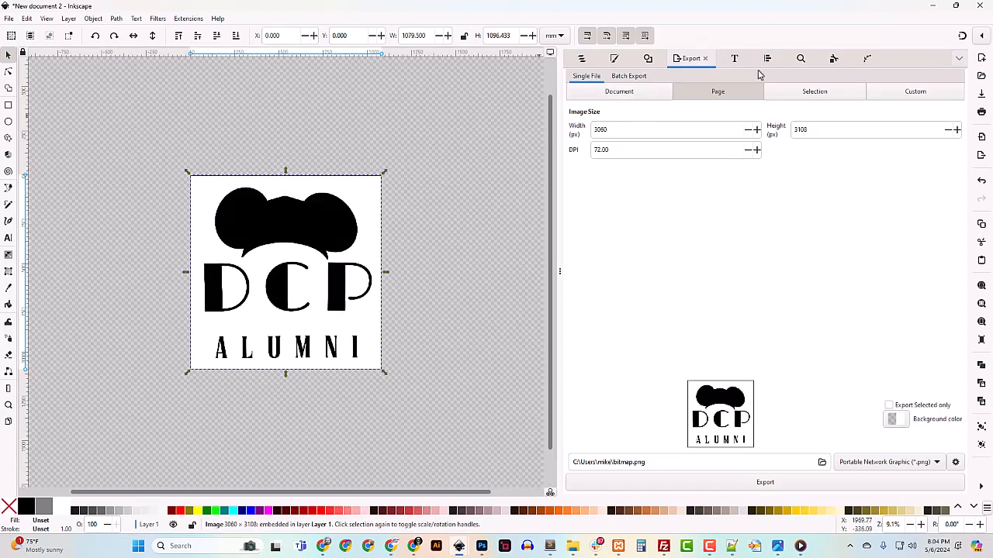
# Trace the image1 bitmap into a vector path and delete the original bitmap
pyautogui.click(581, 60)
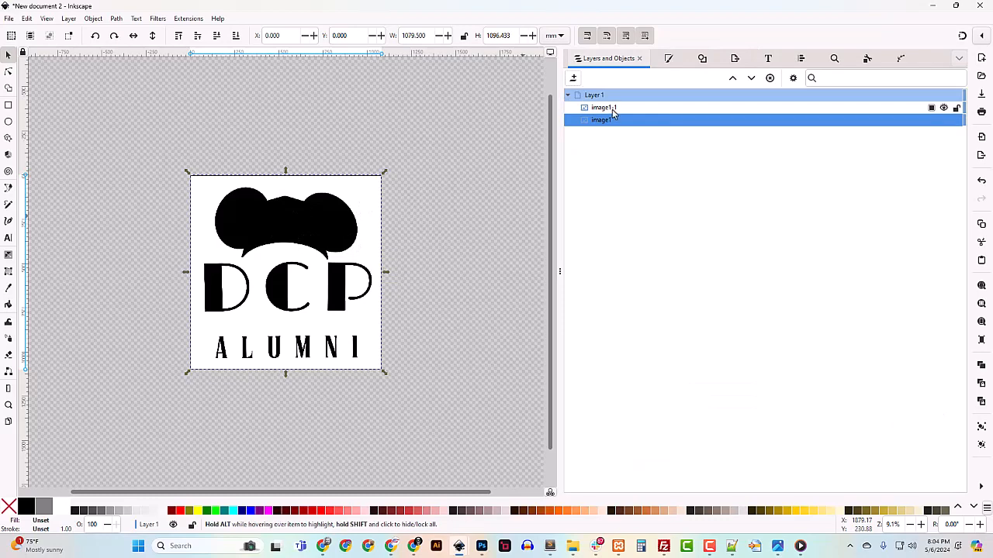
pyautogui.keyDown('shift'); pyautogui.click(610, 113); pyautogui.keyUp('shift')
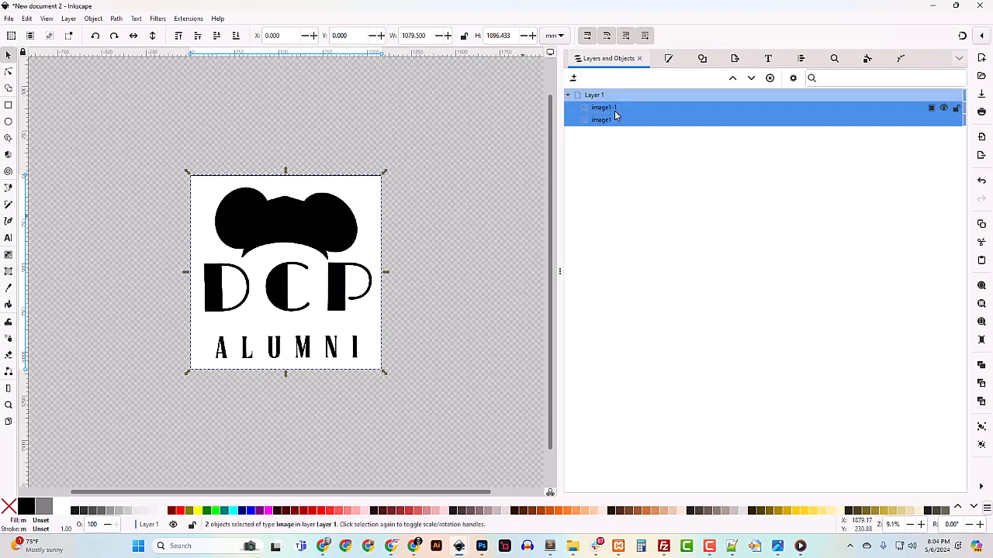
pyautogui.click(801, 60)
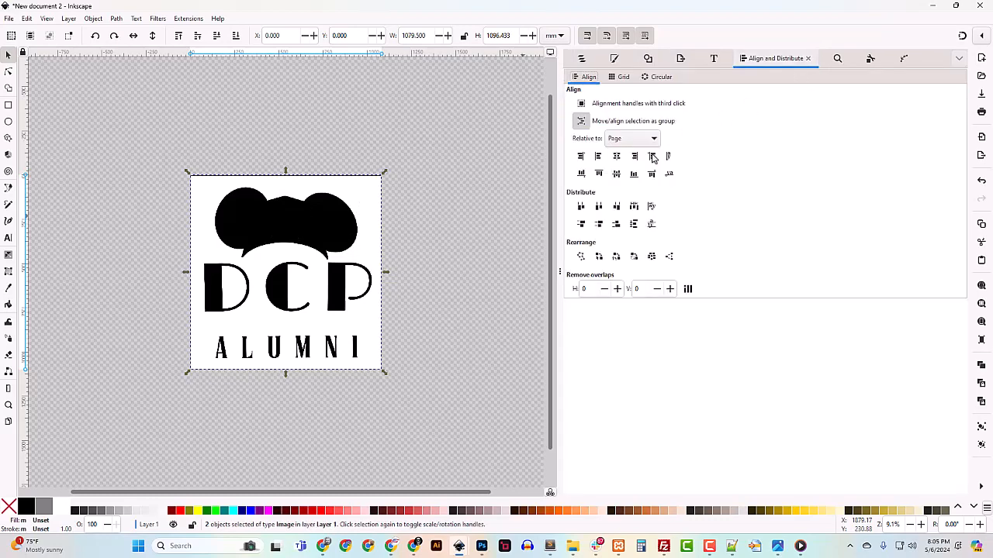
pyautogui.click(583, 59)
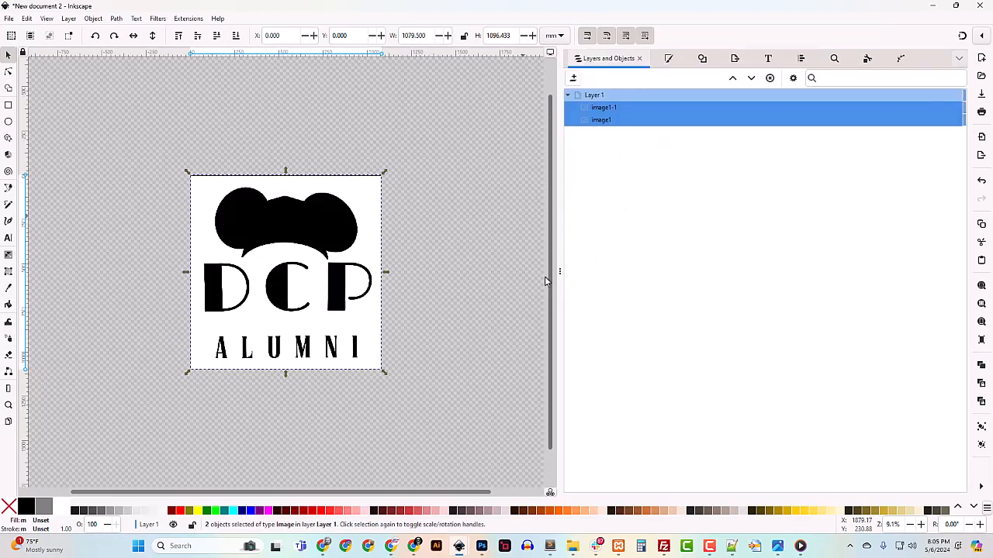
pyautogui.click(597, 122)
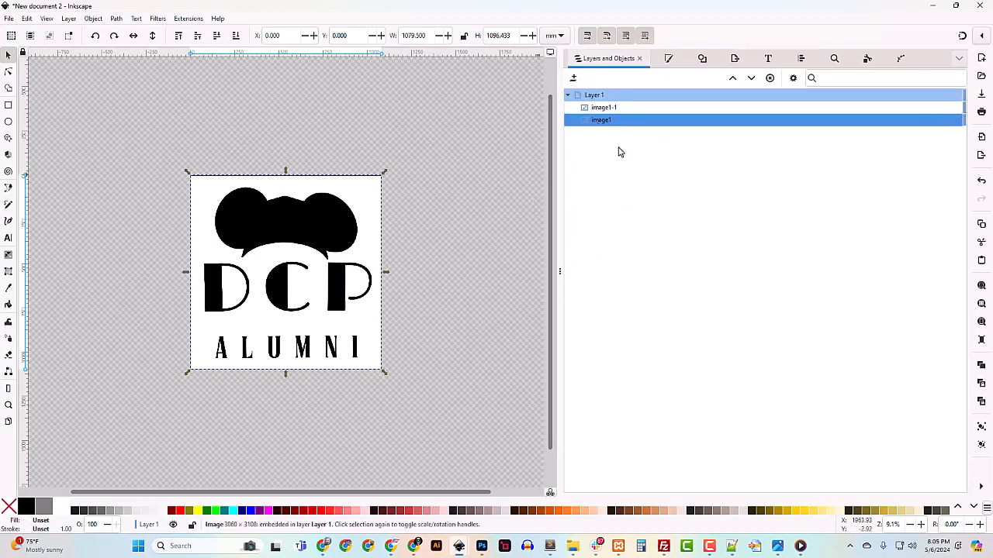
pyautogui.click(701, 59)
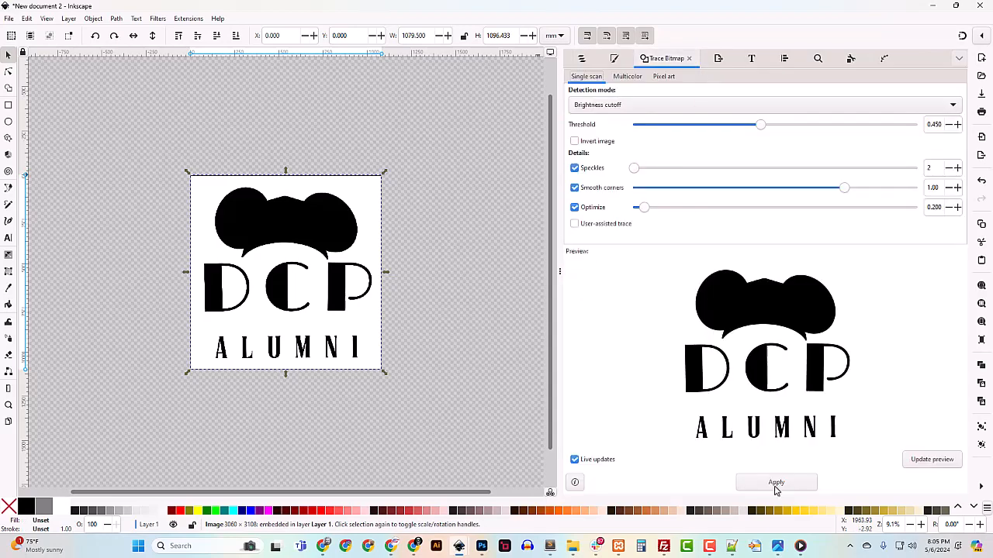
pyautogui.click(580, 59)
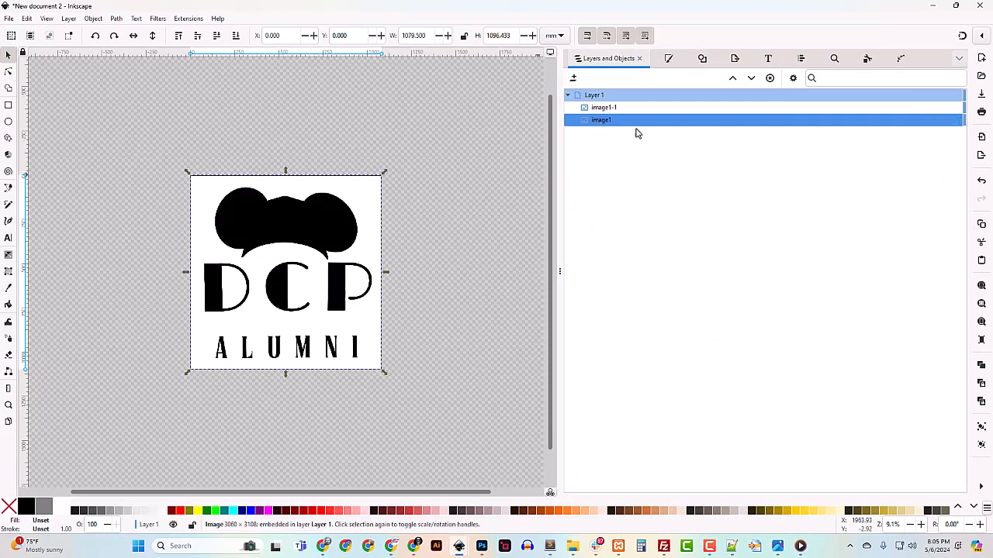
pyautogui.click(702, 61)
pyautogui.click(769, 484)
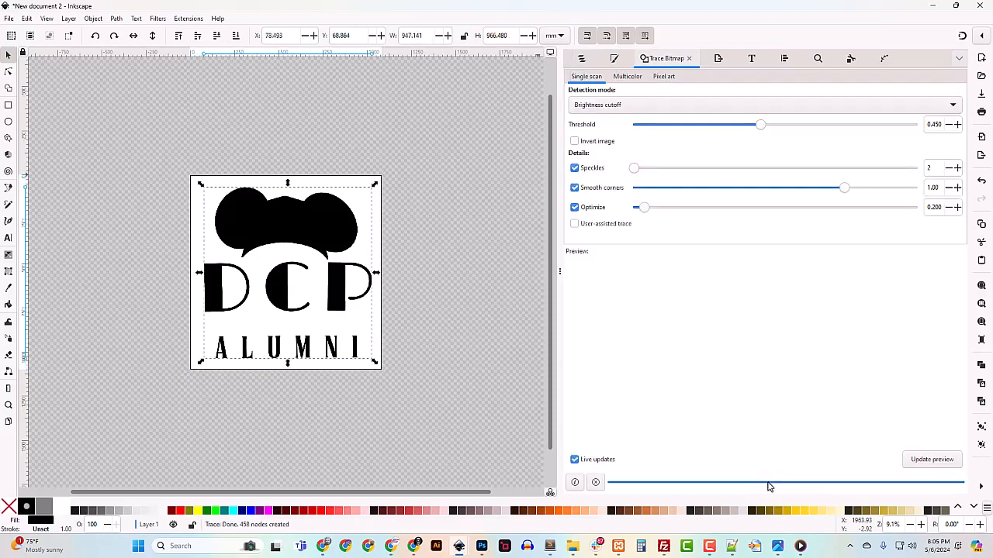
pyautogui.click(582, 60)
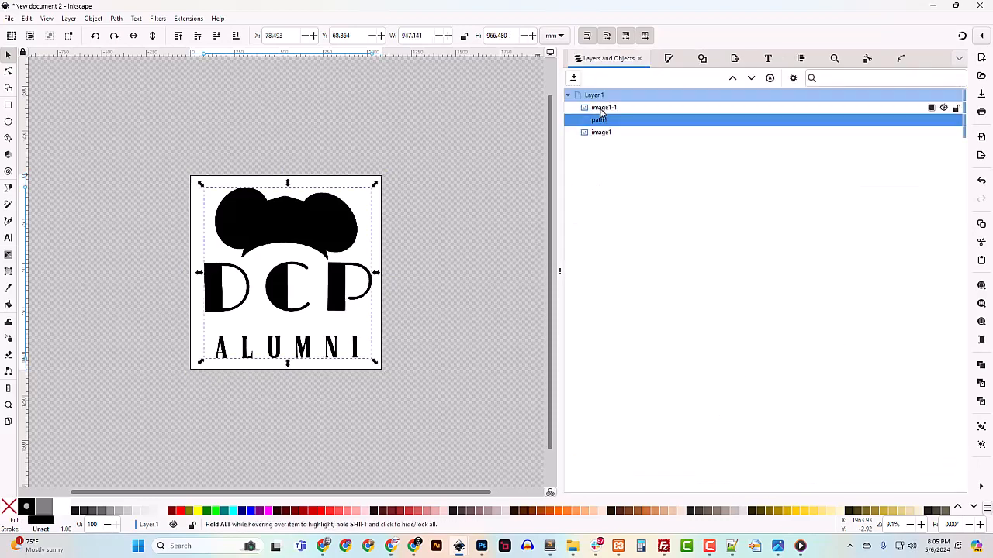
pyautogui.click(600, 133)
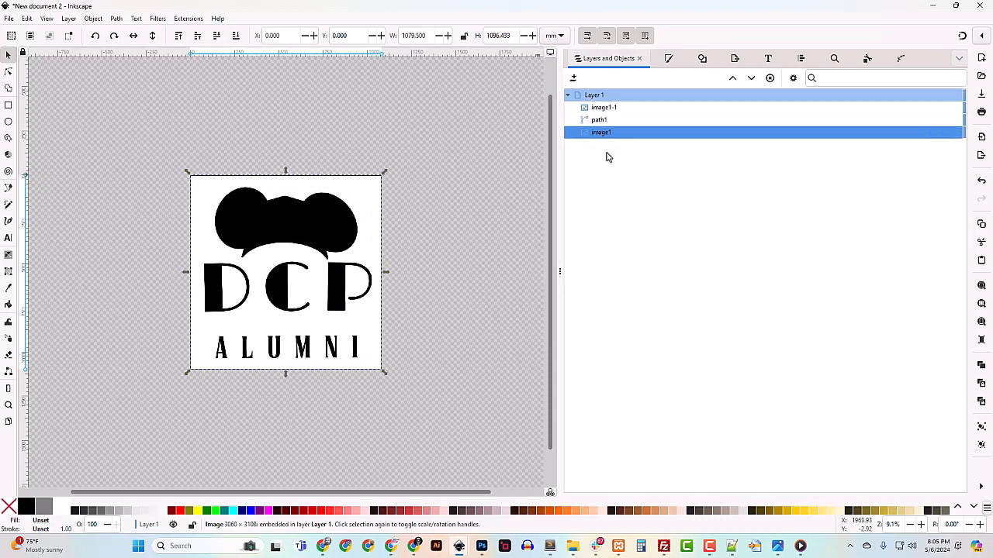
pyautogui.press('Delete')
# Rename path1 to Outer_Shape
pyautogui.doubleClick(624, 121)
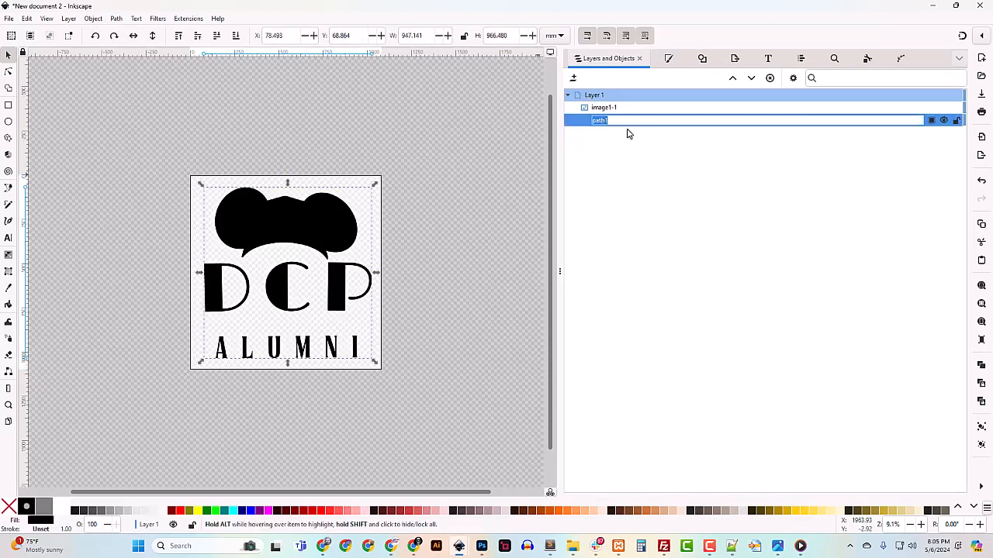
pyautogui.write('Outer_Shape')
pyautogui.press('Return')
# Trace the image1-1 bitmap into a vector path and delete that bitmap
pyautogui.click(598, 108)
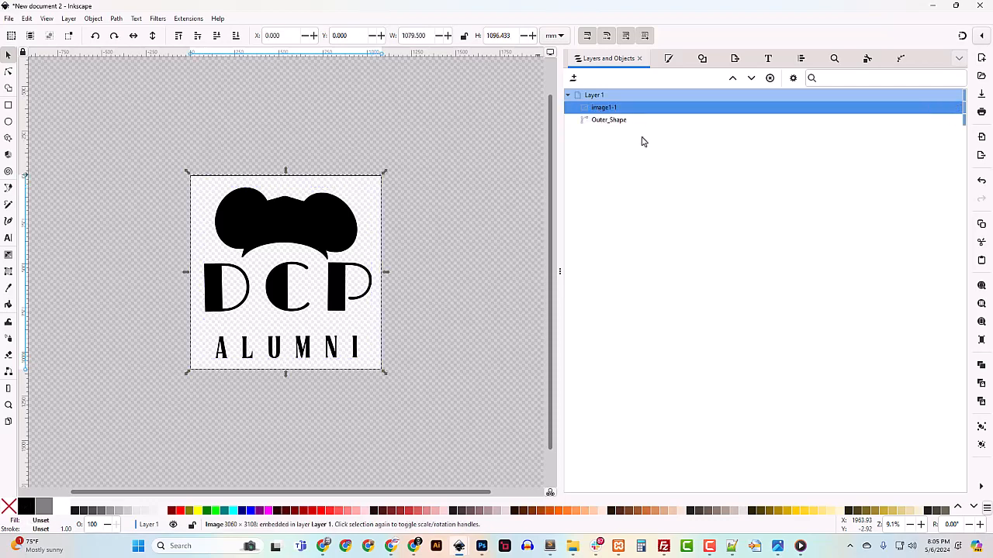
pyautogui.click(702, 60)
pyautogui.click(776, 483)
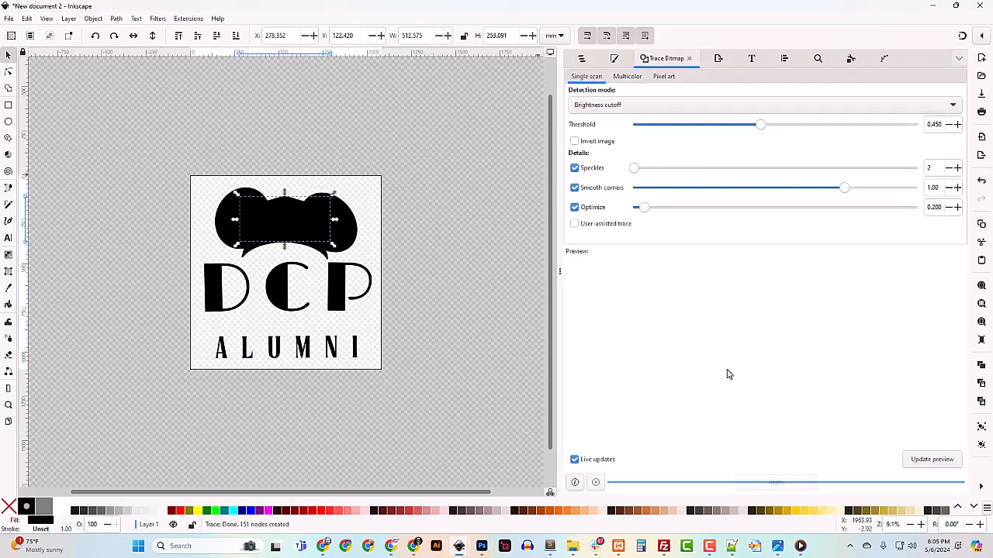
pyautogui.hotkey('ctrl', 'shift', 'l')
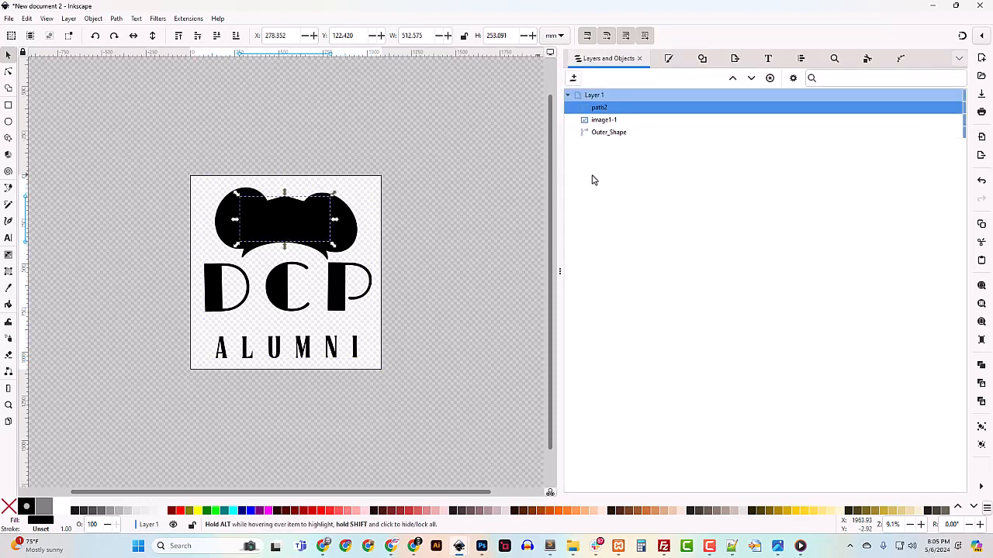
pyautogui.doubleClick(604, 119)
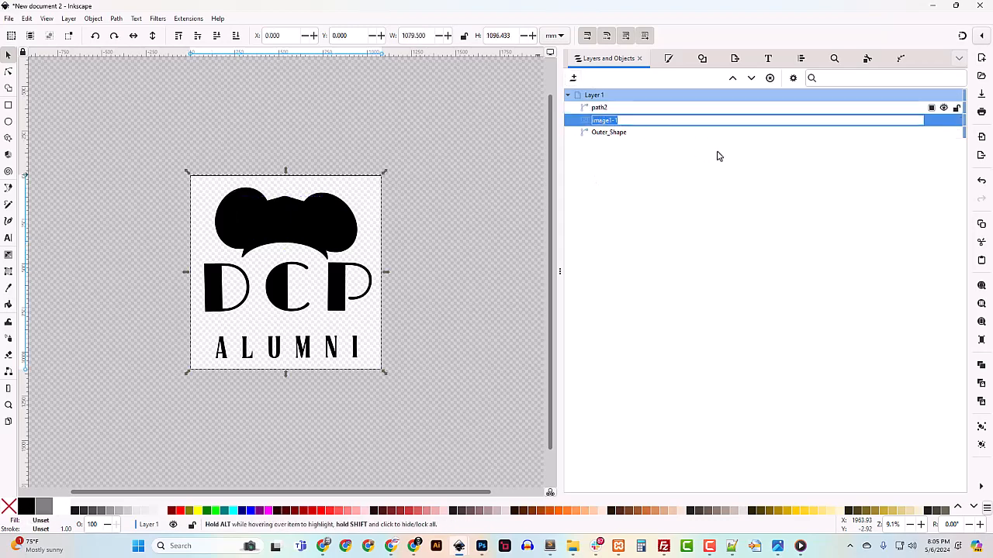
pyautogui.press('Return')
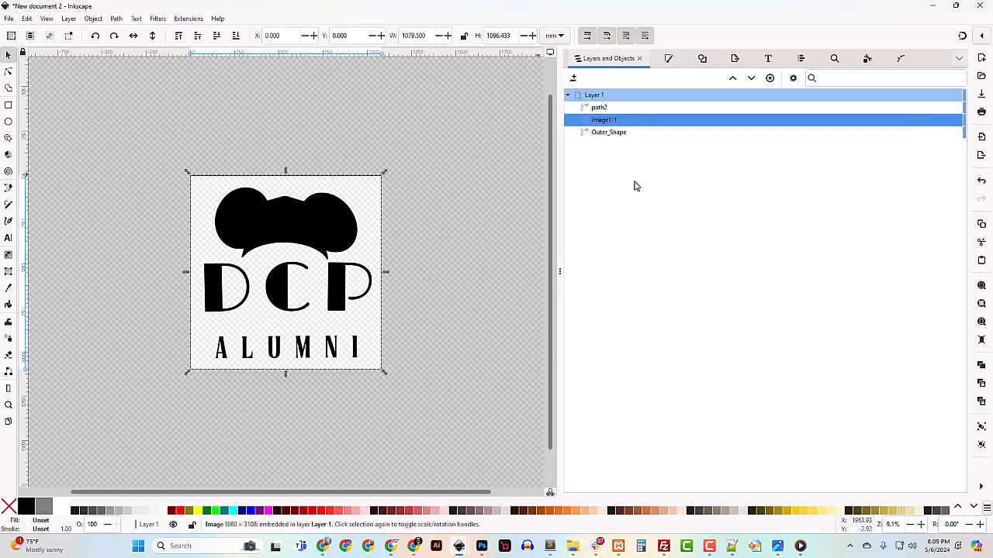
pyautogui.press('Delete')
# Rename path2 to Cap, then go to Photoshop
pyautogui.doubleClick(602, 107)
pyautogui.write('c')
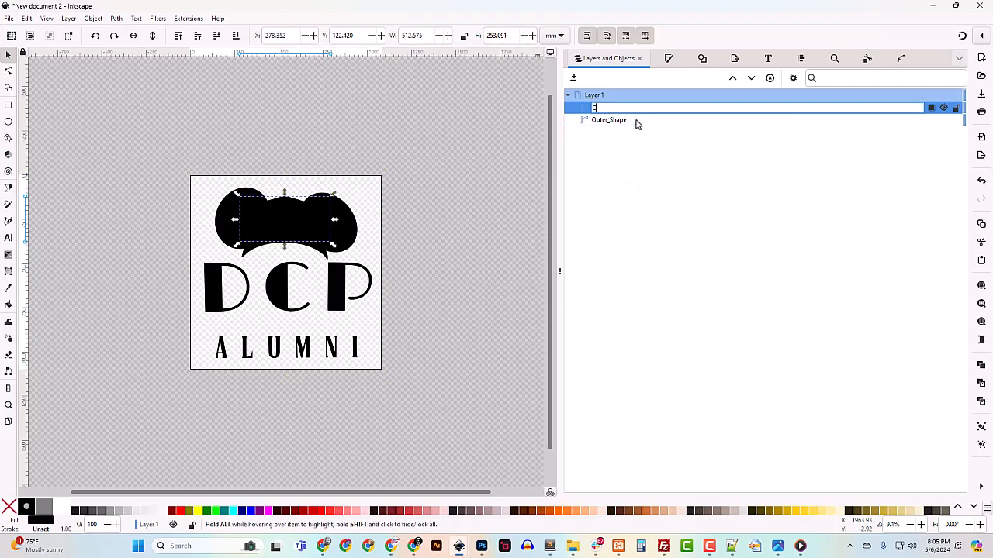
pyautogui.press('Return')
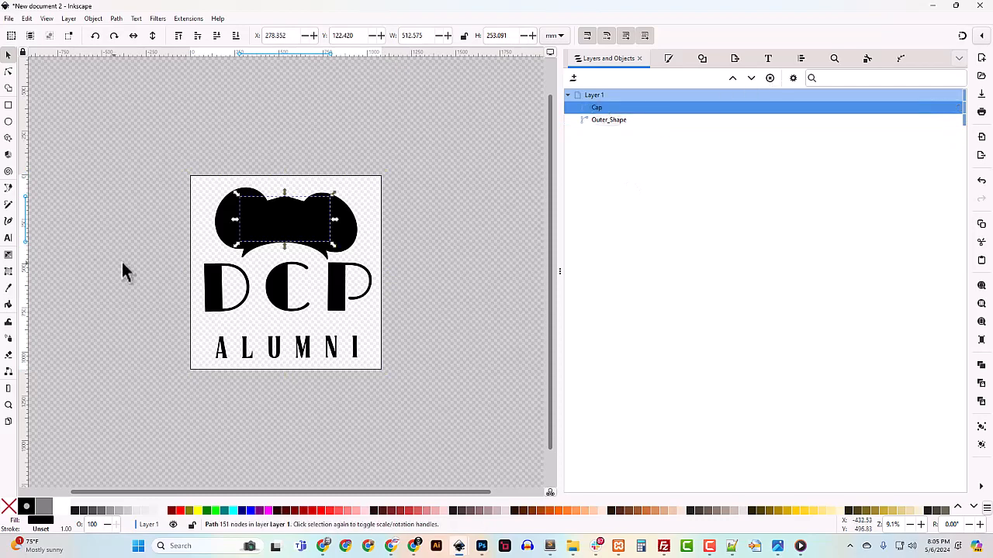
pyautogui.click(481, 546)
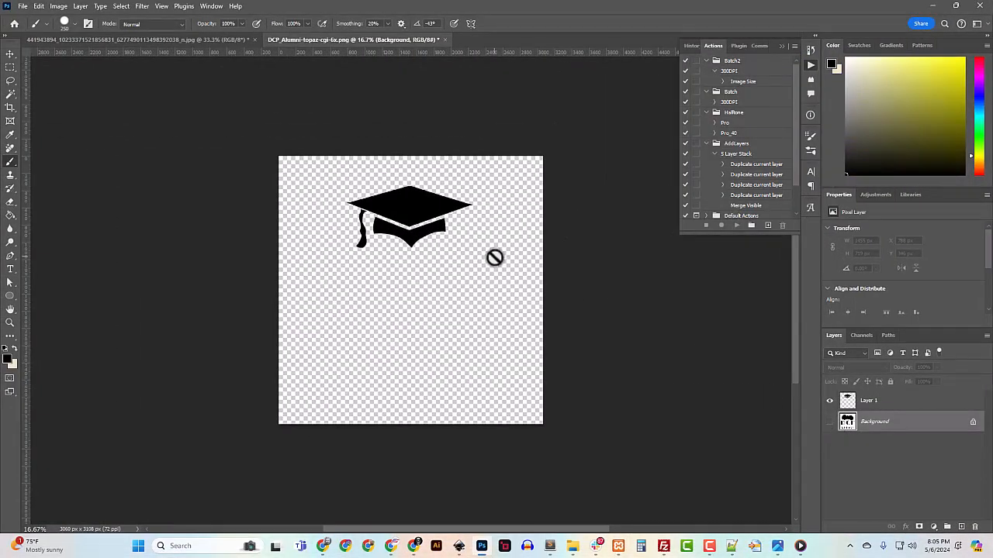
# Revert to the original logo and sample the cap's mint colour, hex 66e3ab
pyautogui.press('F12')
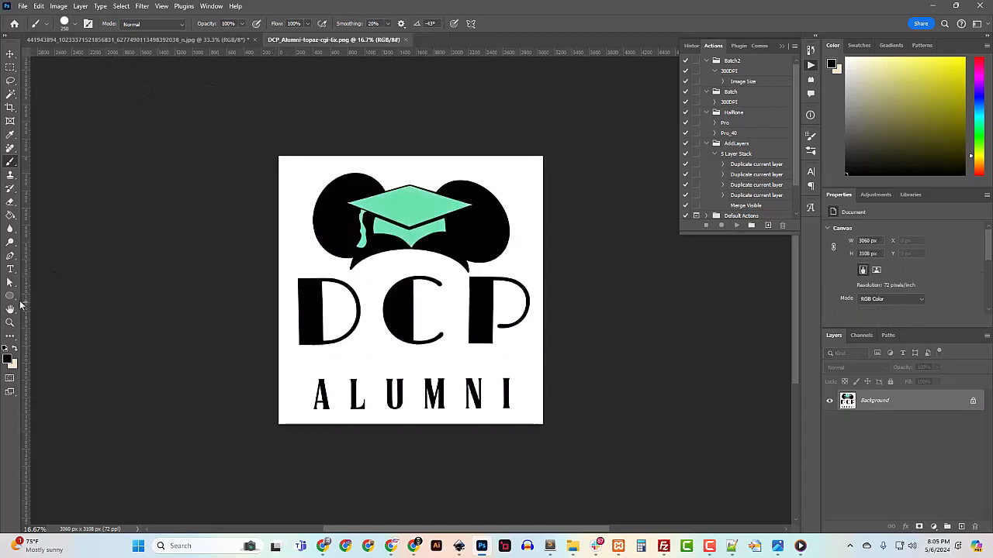
pyautogui.click(8, 356)
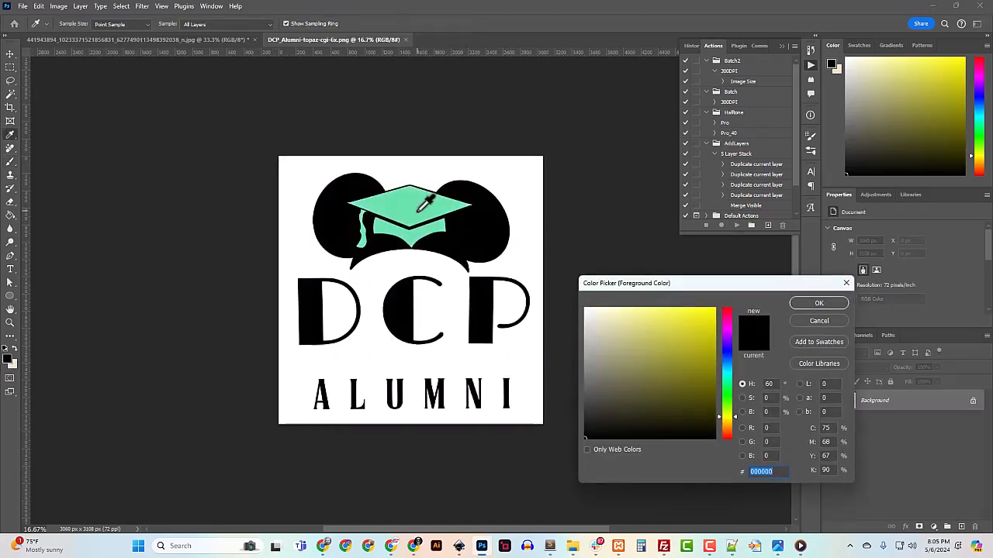
pyautogui.click(428, 203)
pyautogui.moveTo(777, 472); pyautogui.dragTo(676, 475)
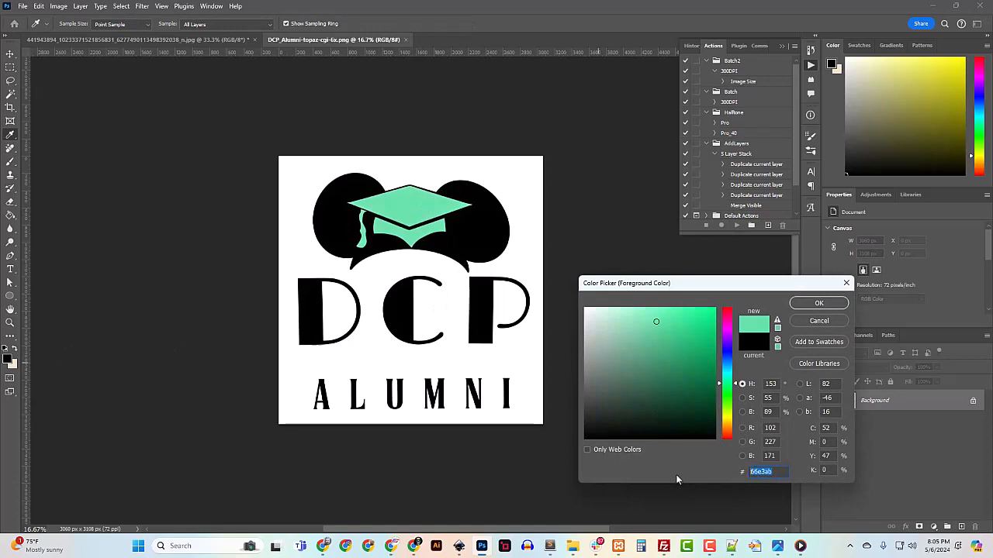
pyautogui.click(933, 6)
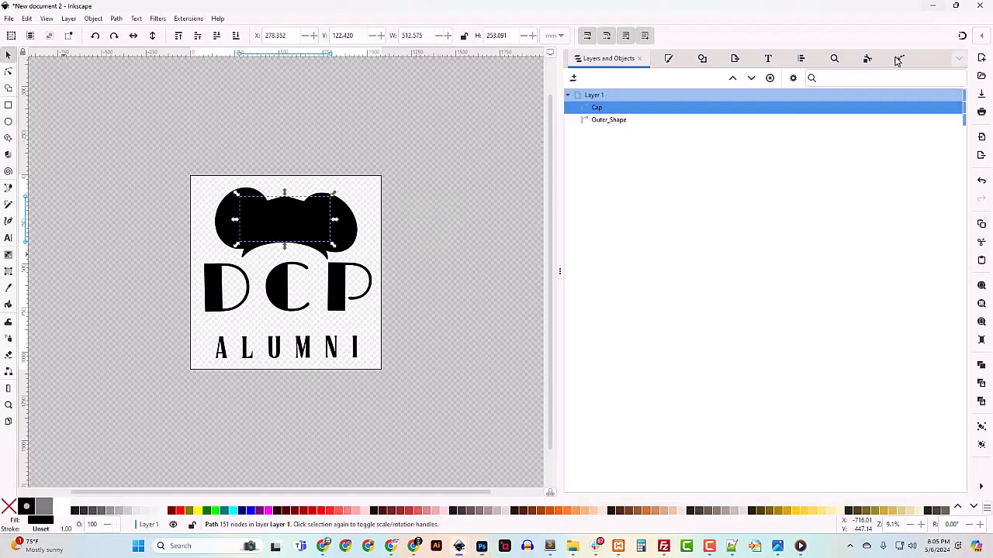
# Fill the Cap path with mint green RGBA 66e3abff
pyautogui.click(673, 61)
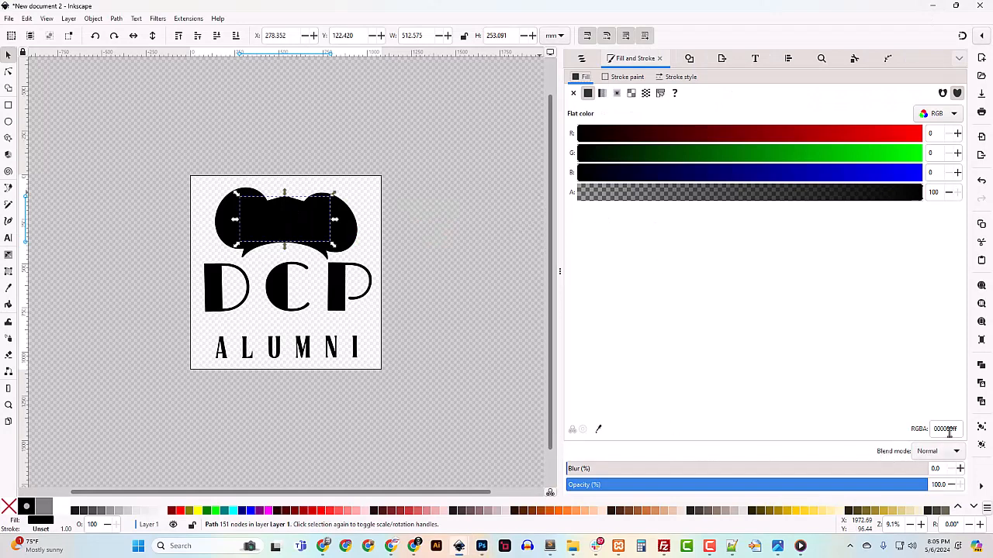
pyautogui.moveTo(951, 429); pyautogui.dragTo(928, 432)
pyautogui.write('66e3abff')
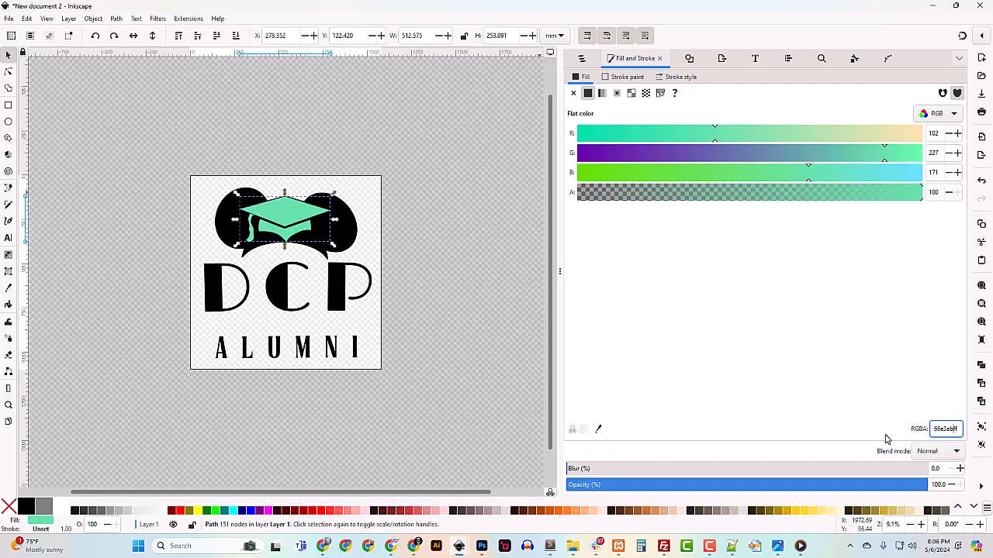
pyautogui.click(8, 57)
# Zoom out, resize the page tightly to the artwork, and deselect the cap
pyautogui.scroll(4, 361, 294)
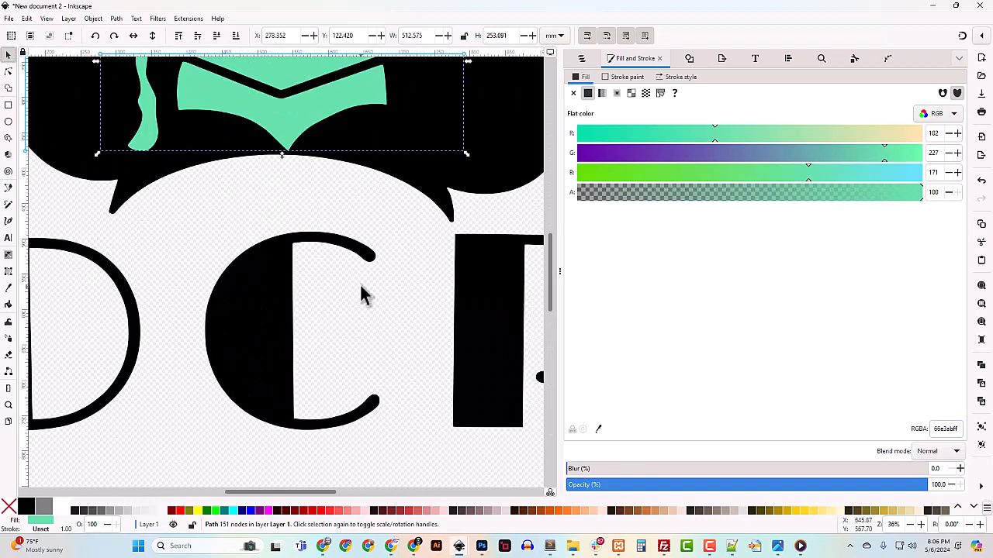
pyautogui.scroll(5, 379, 293)
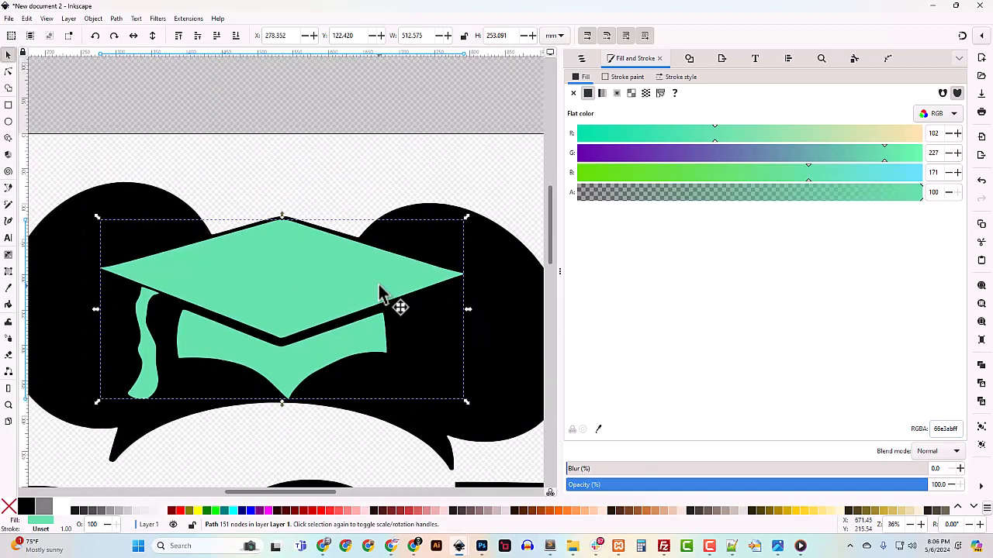
pyautogui.press('-')
pyautogui.press('-')
pyautogui.press('-')
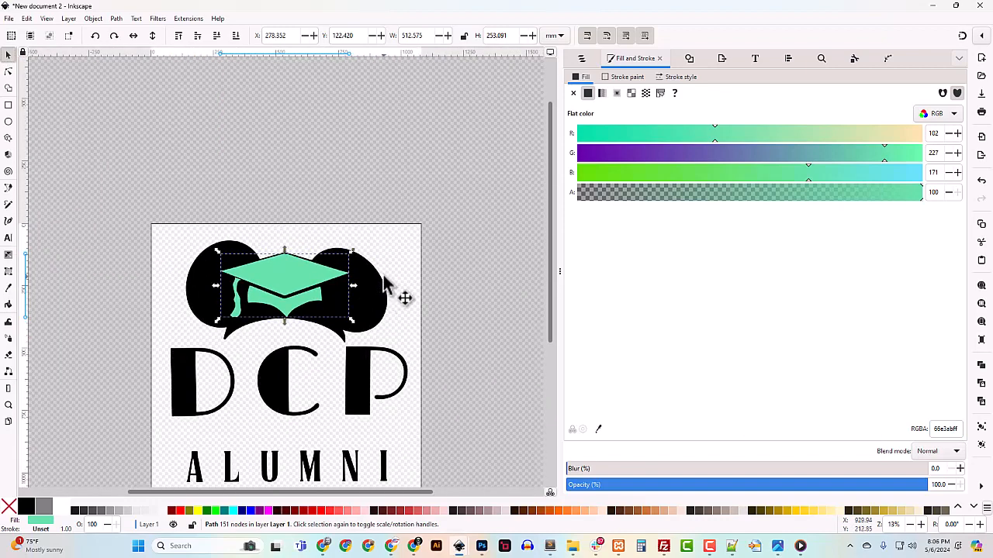
pyautogui.scroll(-5, 381, 343)
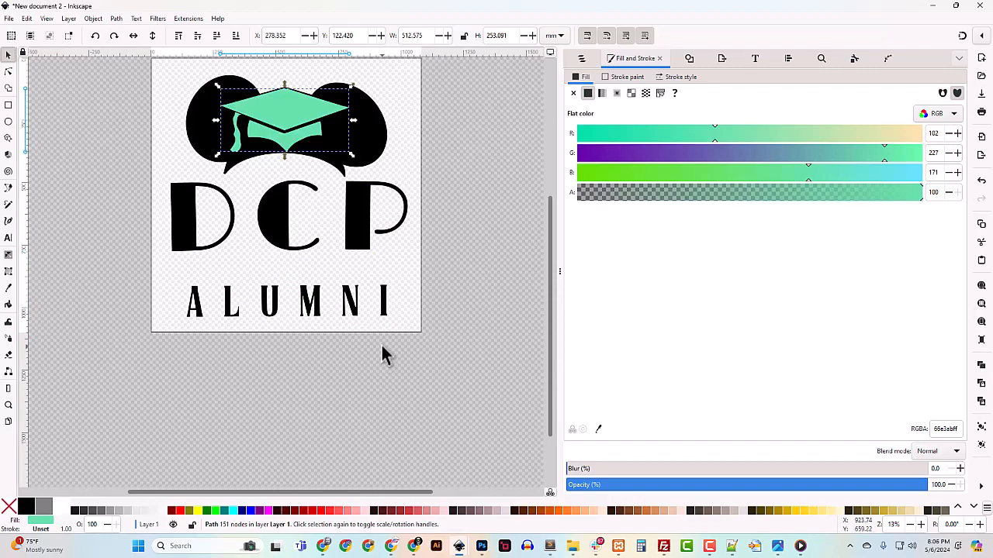
pyautogui.scroll(3, 381, 343)
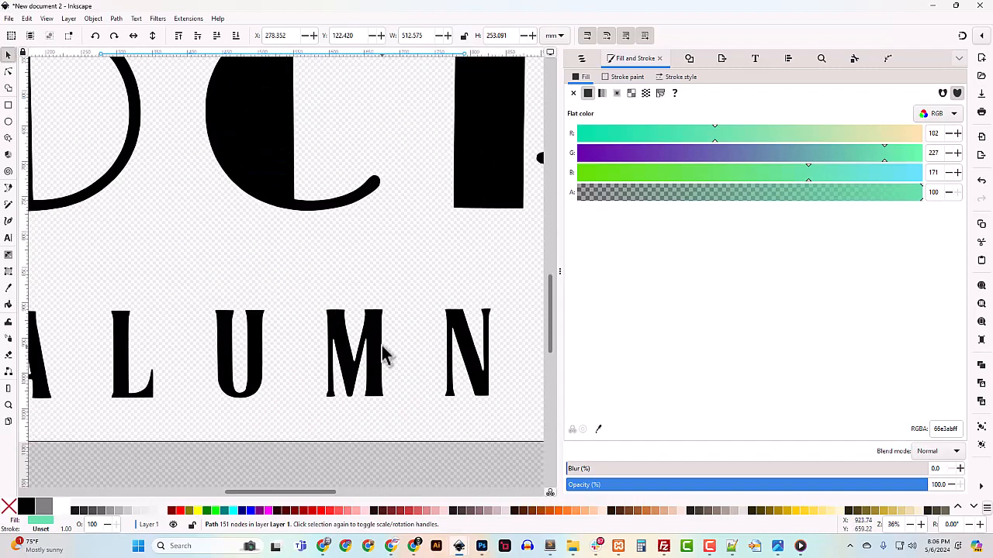
pyautogui.press('-')
pyautogui.press('-')
pyautogui.press('-')
pyautogui.press('-')
pyautogui.hotkey('ctrl', 'shift', 'r')
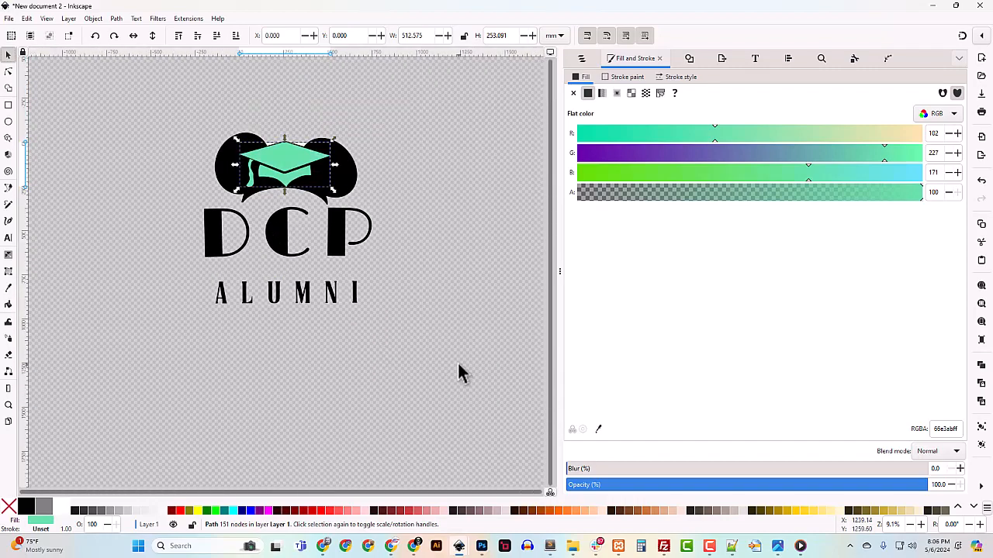
pyautogui.click(398, 194)
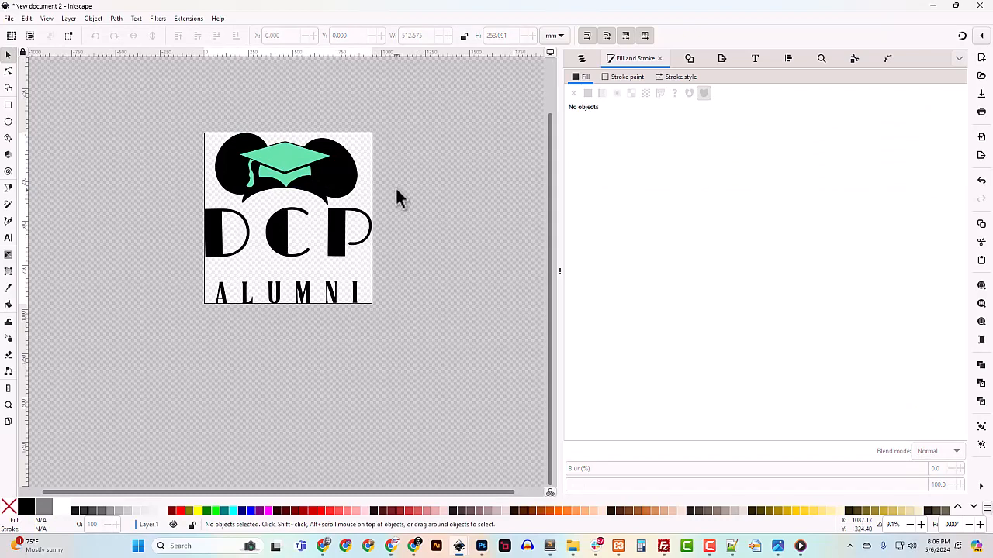
# Save As DCP_Alumni_SVG.svg, replacing the default name 'drawing'
pyautogui.click(11, 19)
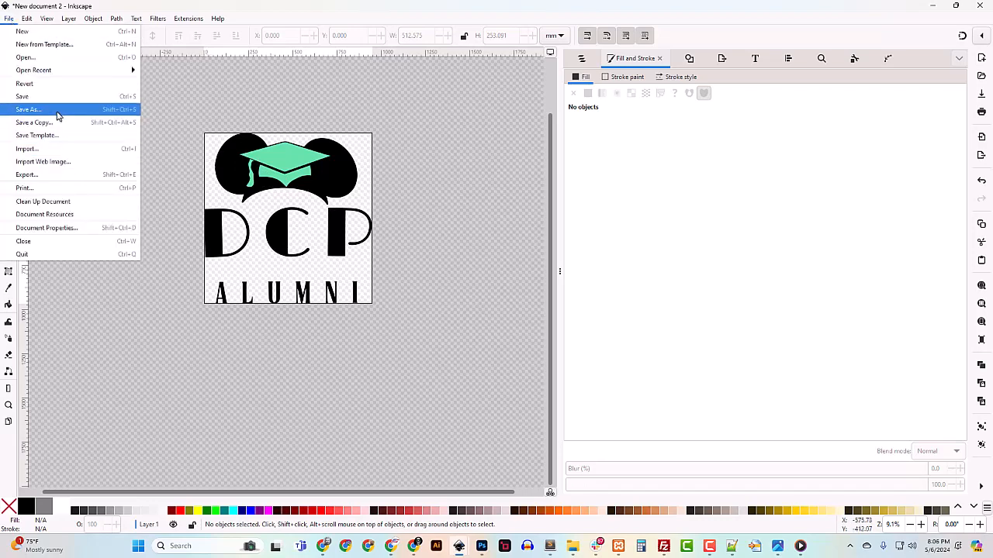
pyautogui.click(58, 111)
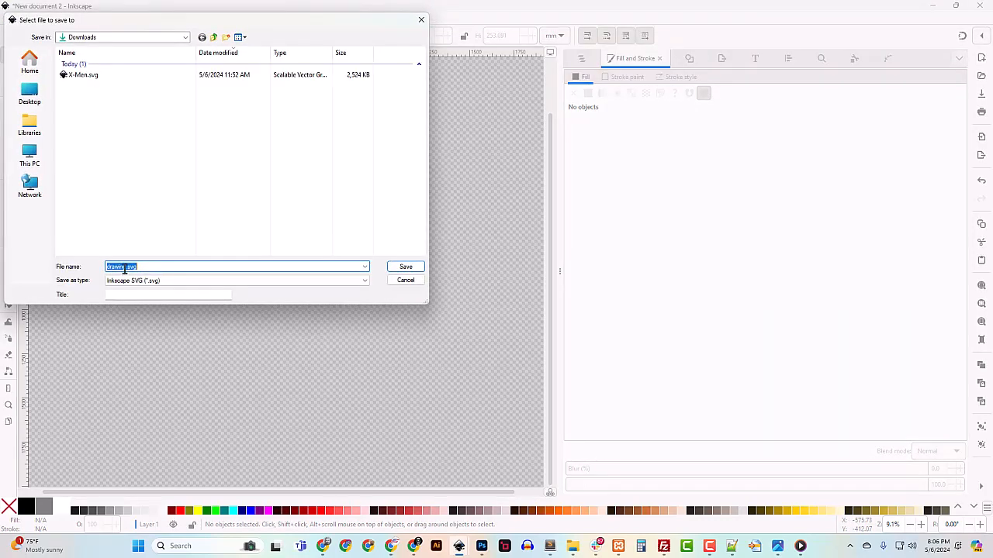
pyautogui.click(125, 267)
pyautogui.doubleClick(125, 268)
pyautogui.write('DCP_Alumni_SVG')
pyautogui.press('Return')
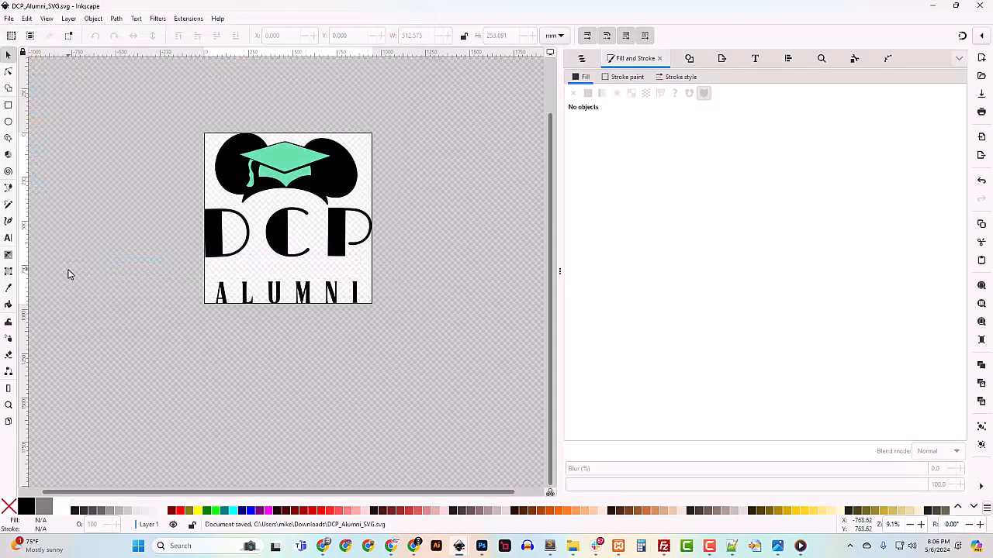
# Set the export width to 3600 px, giving a height of 3674 px
pyautogui.click(721, 59)
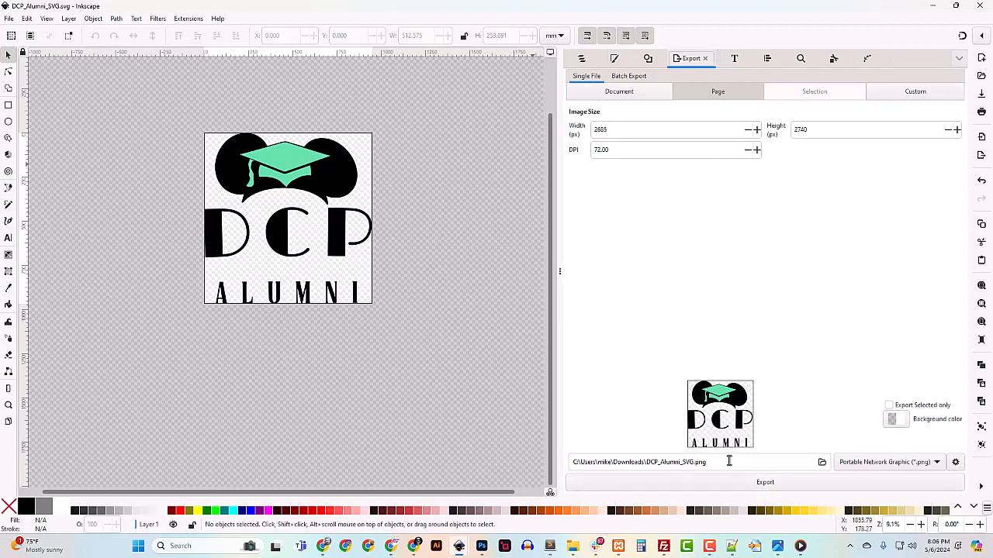
pyautogui.doubleClick(616, 129)
pyautogui.write('38')
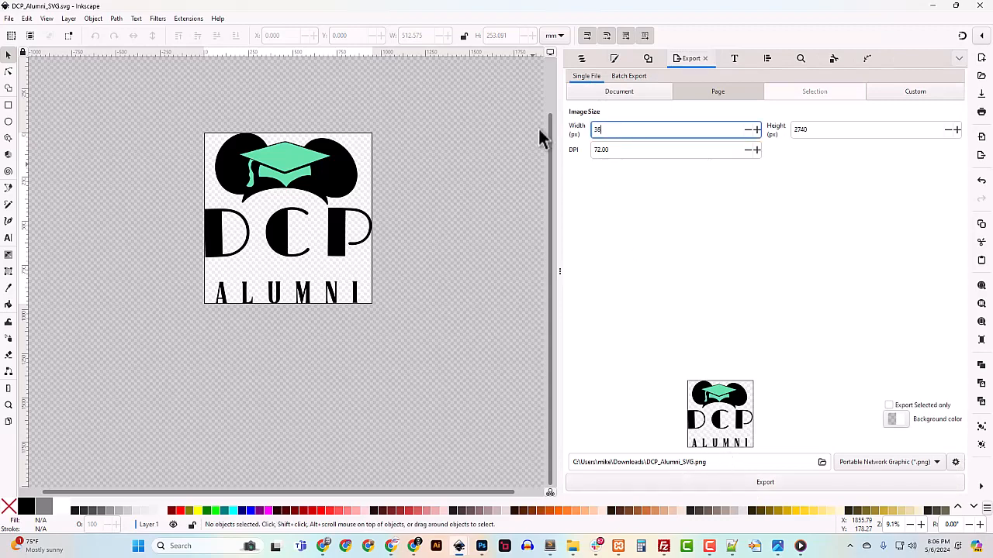
pyautogui.write('00')
pyautogui.click(825, 132)
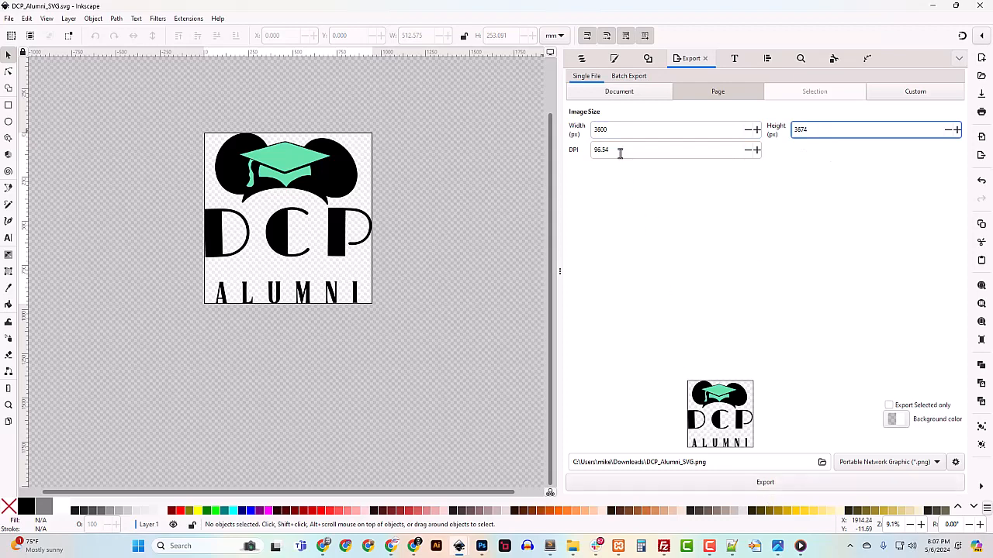
# Export the page as DCP_Alumni_PNG.png and minimise Inkscape to show the browser
pyautogui.click(691, 463)
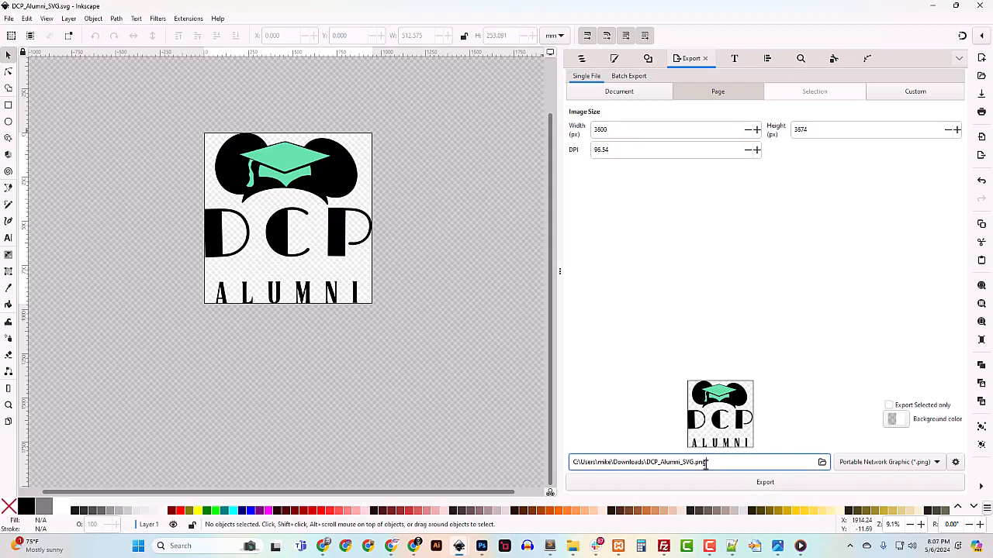
pyautogui.moveTo(691, 463); pyautogui.dragTo(686, 463)
pyautogui.write('PNG')
pyautogui.moveTo(697, 464); pyautogui.dragTo(708, 465)
pyautogui.click(777, 489)
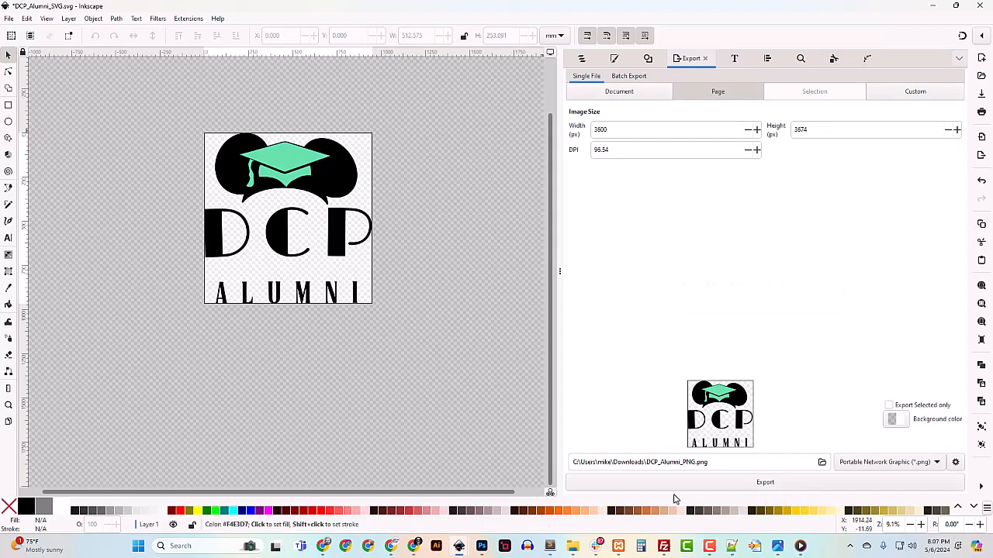
pyautogui.click(933, 8)
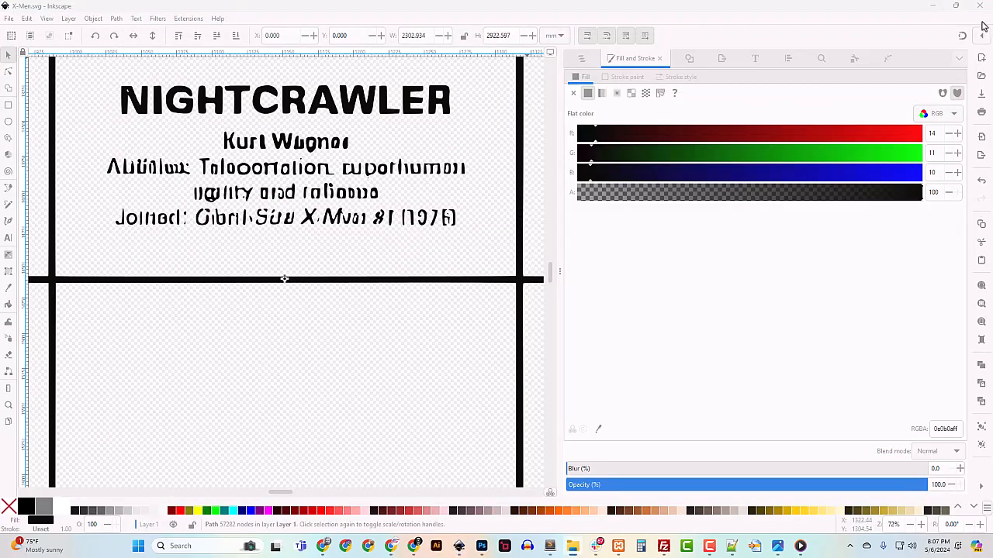
pyautogui.click(933, 6)
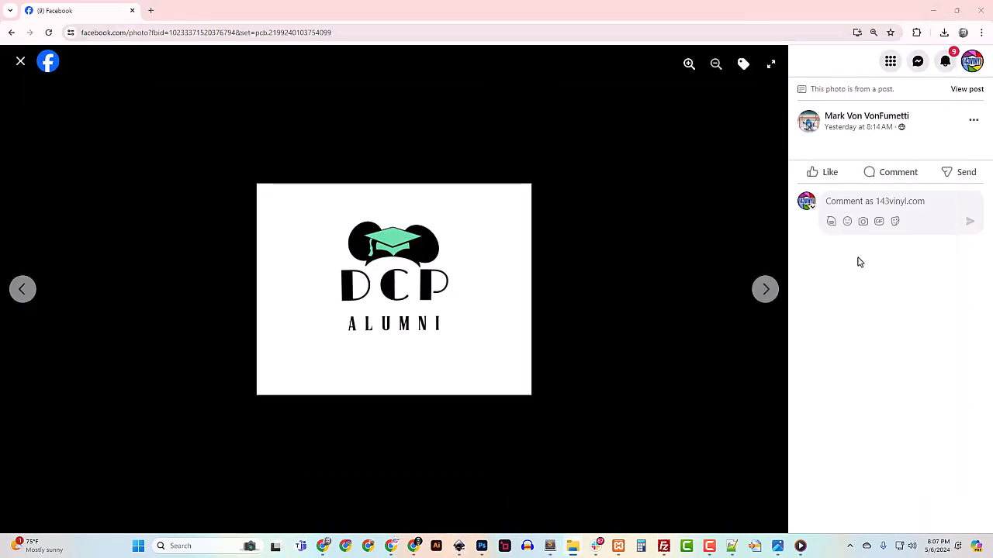